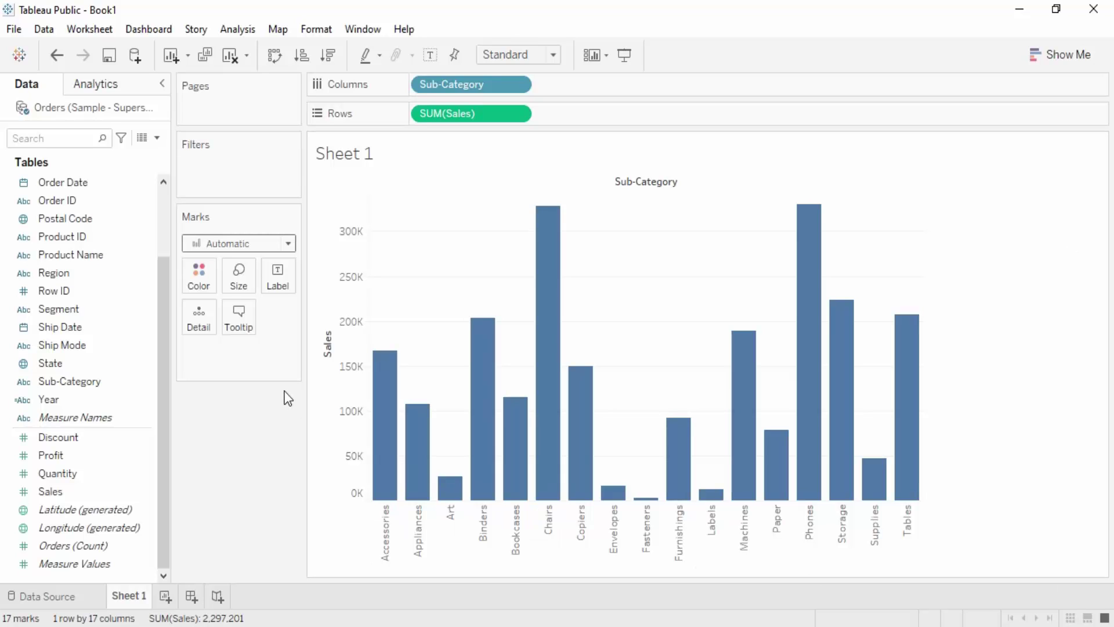
- Rename the Sheet 1 worksheet as "Sub Category wise Sales"
mouse_move(787, 210)
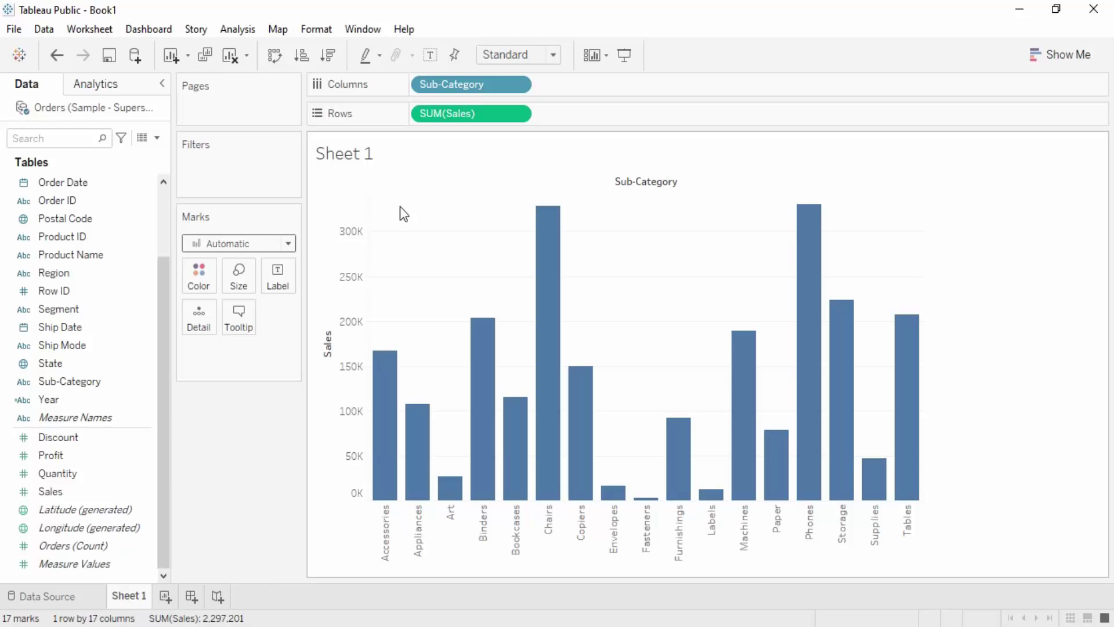
right_click(140, 602)
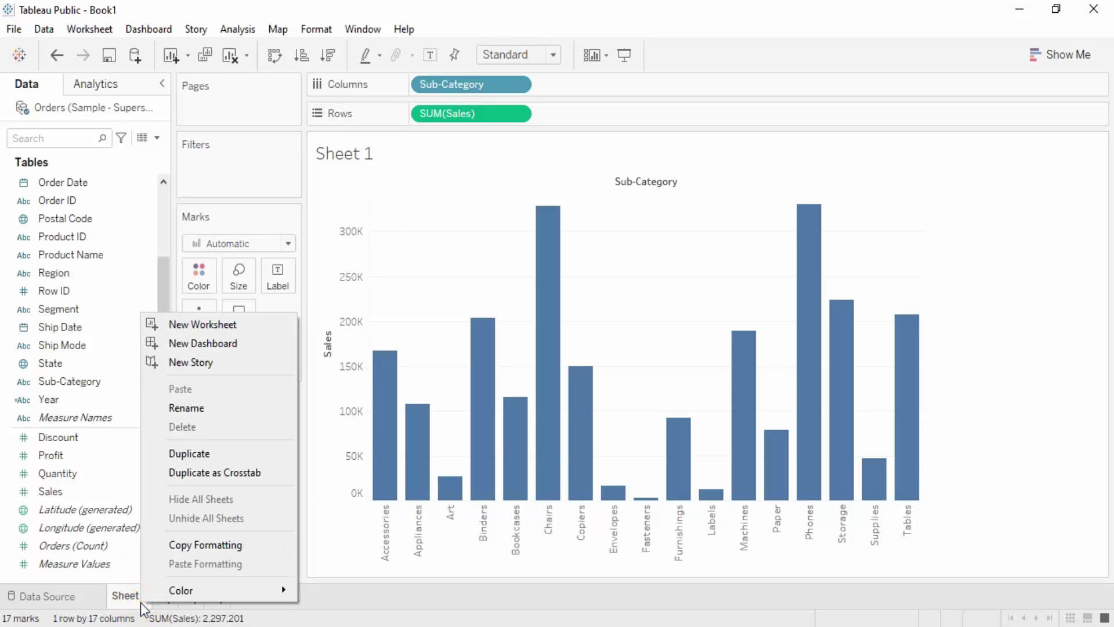
click(208, 409)
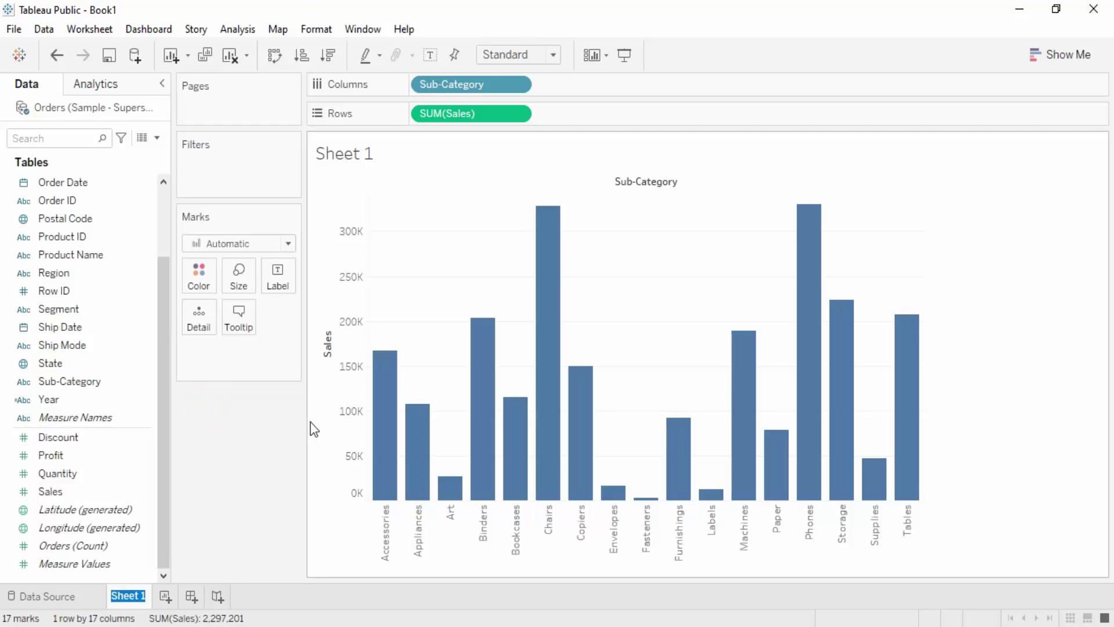
text(Sub Categ)
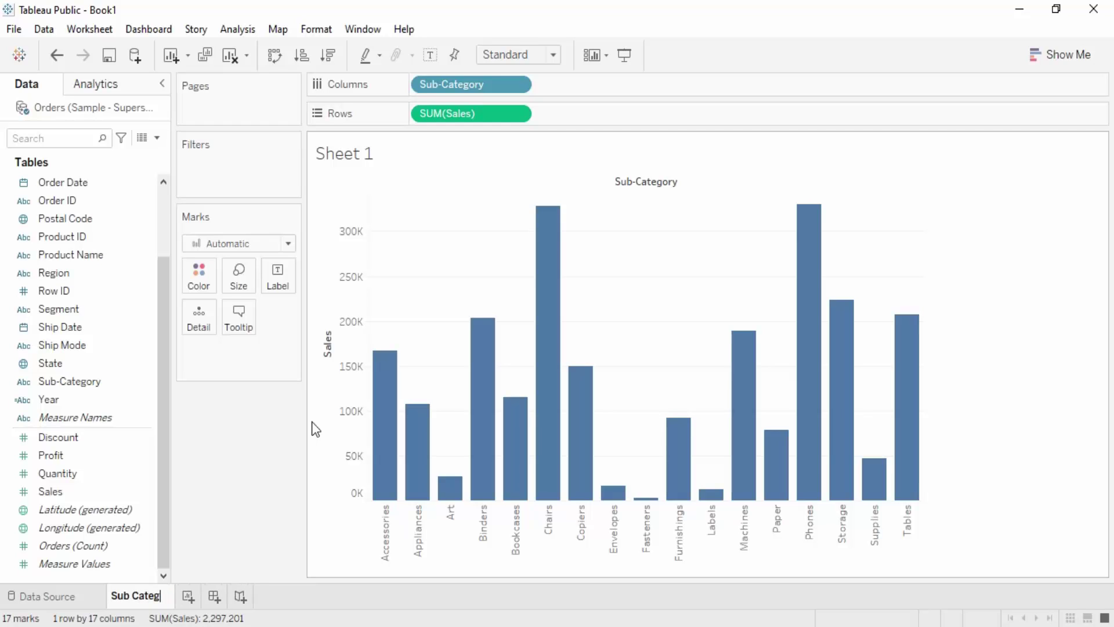
text(ory)
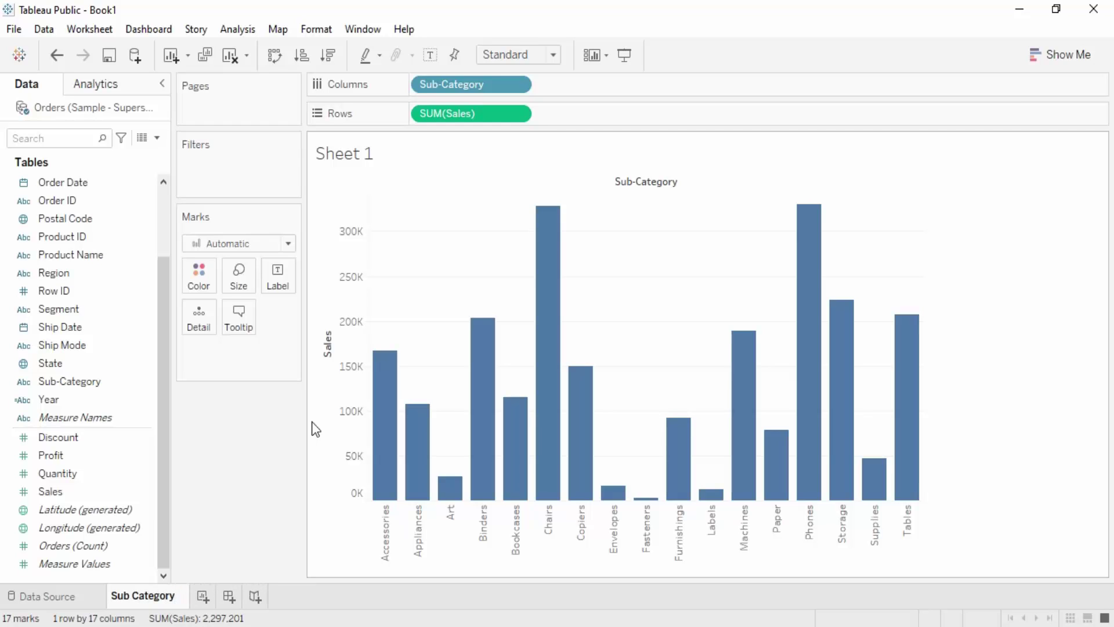
text( wise)
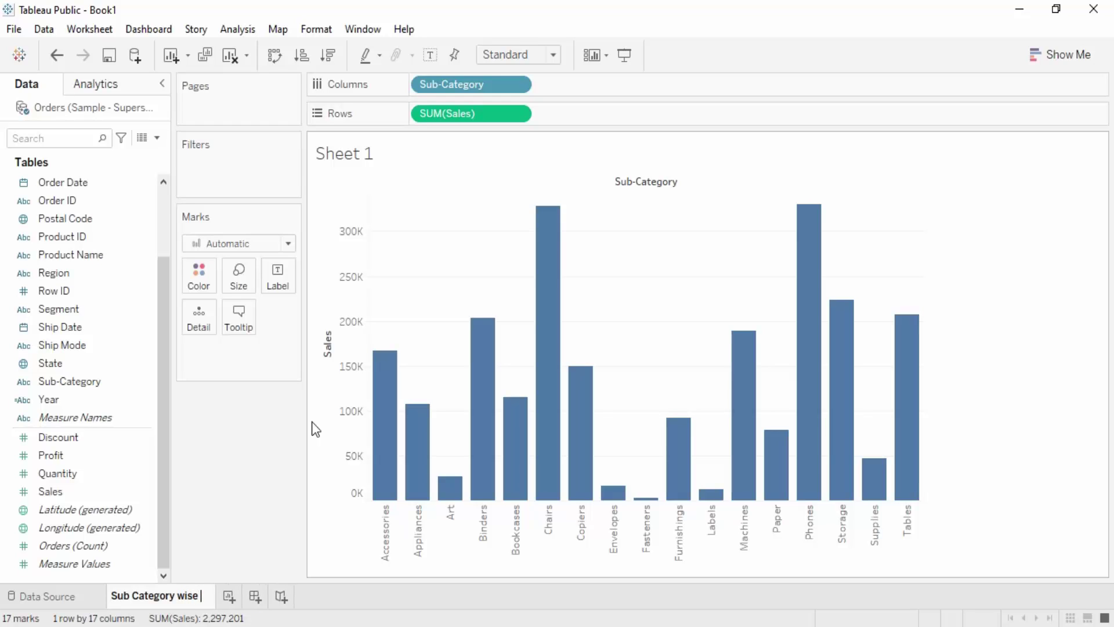
text( Sales)
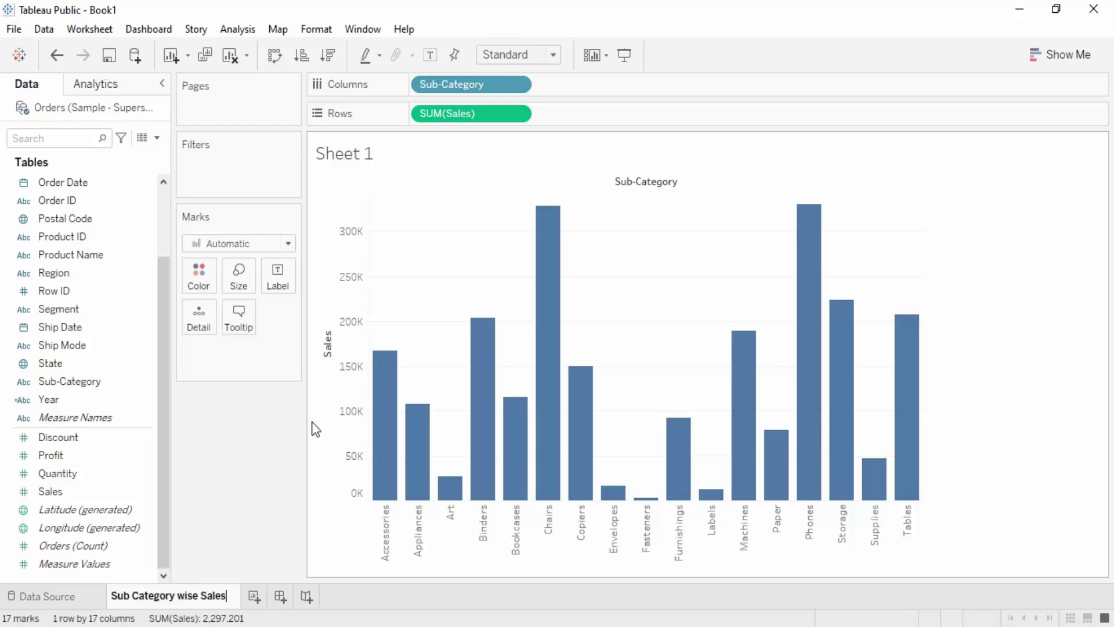
key(Return)
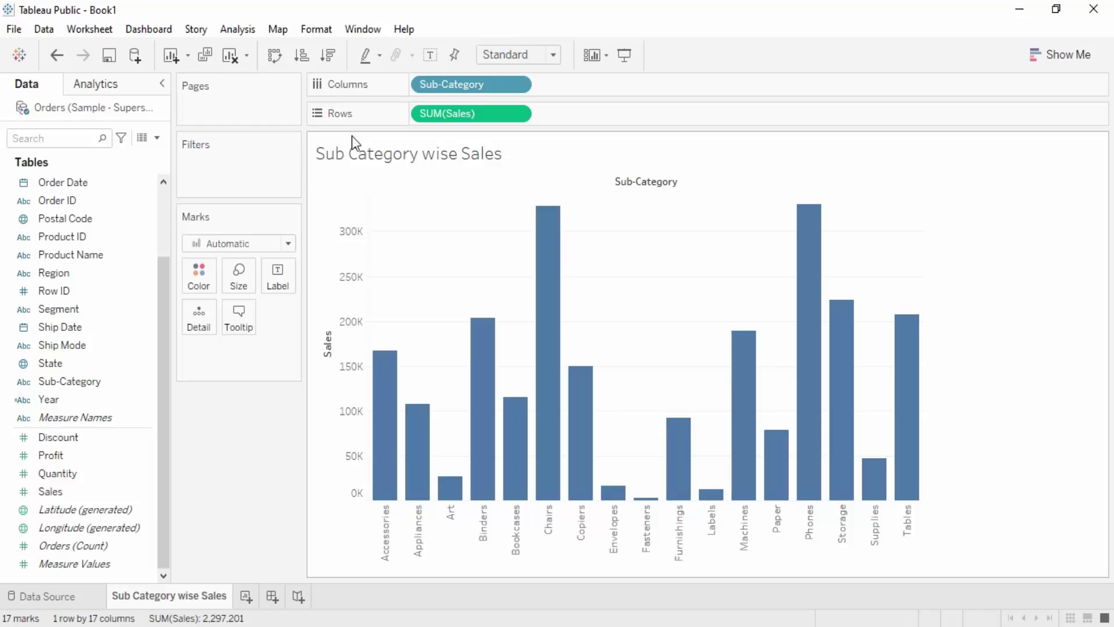
- Open the chart title for editing and replace the sheet name placeholder with "Subcateory vs Sales"
right_click(362, 159)
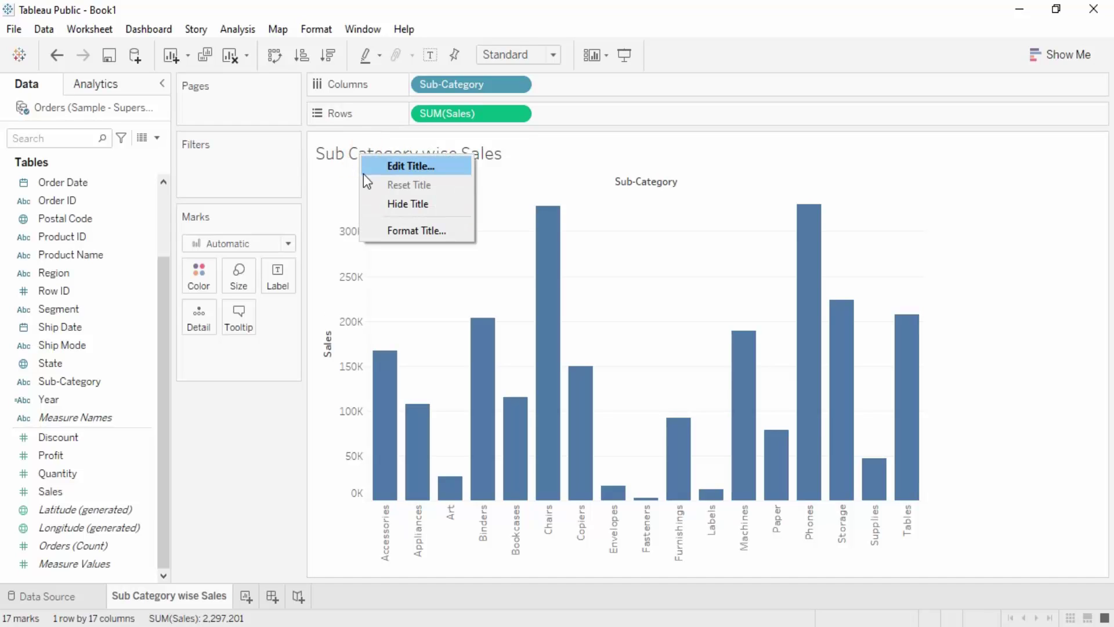
click(396, 166)
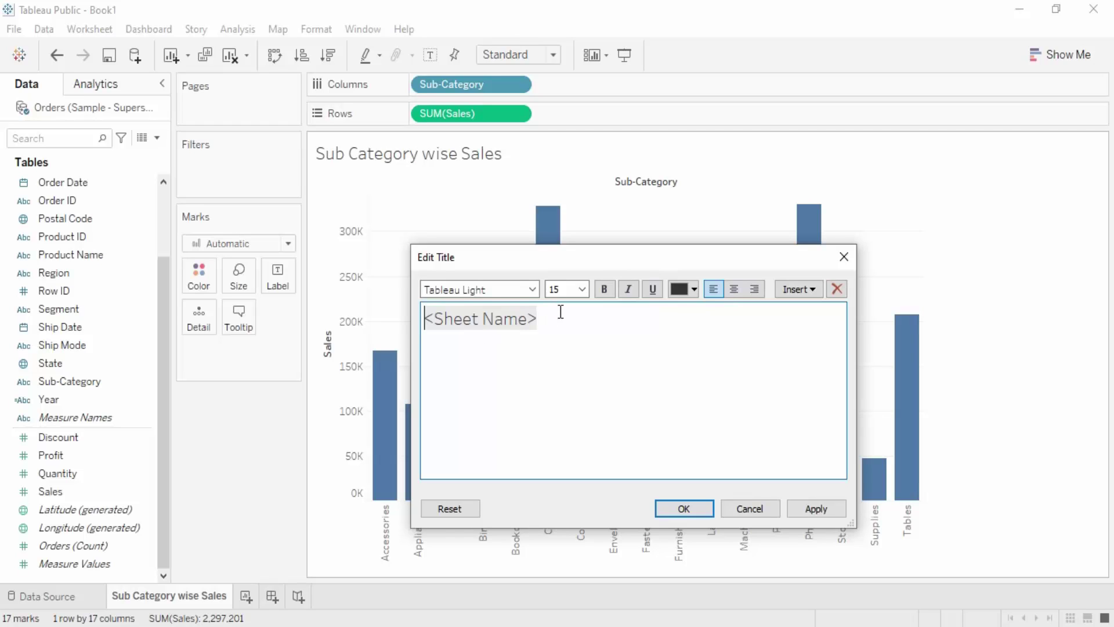
click(796, 295)
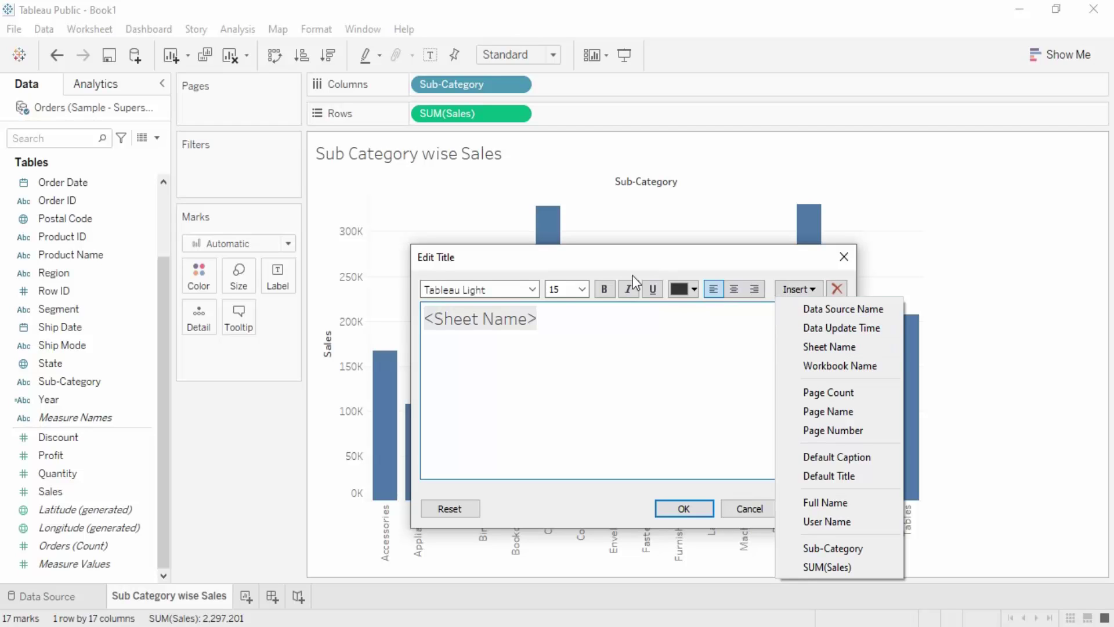
click(426, 319)
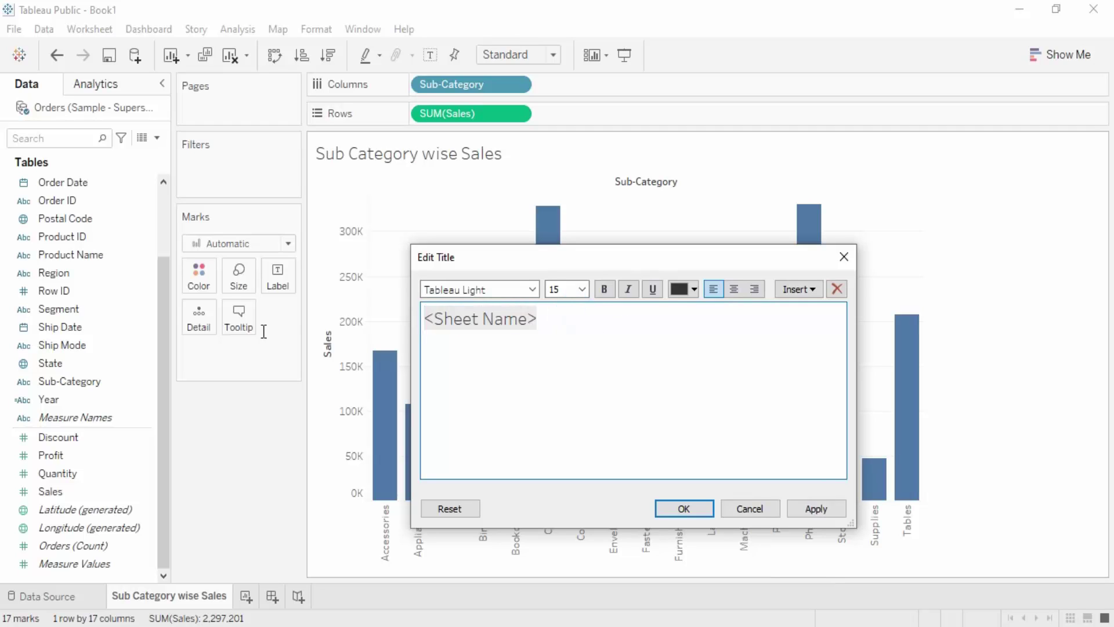
key(ctrl+a)
text(Sun)
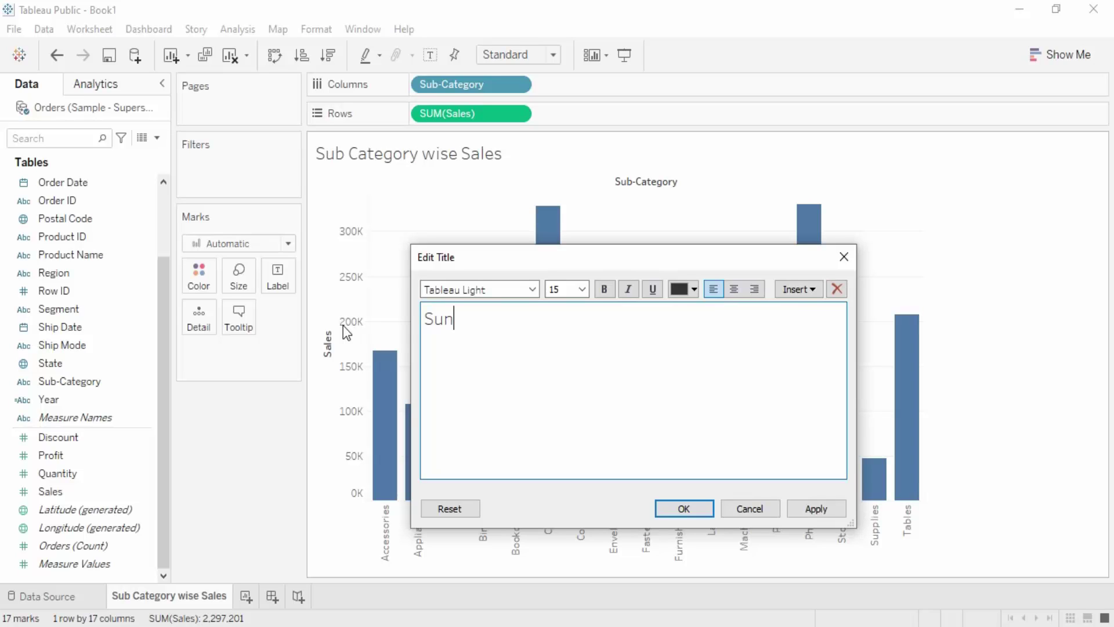
key(BackSpace)
text(bcateory vs Sales)
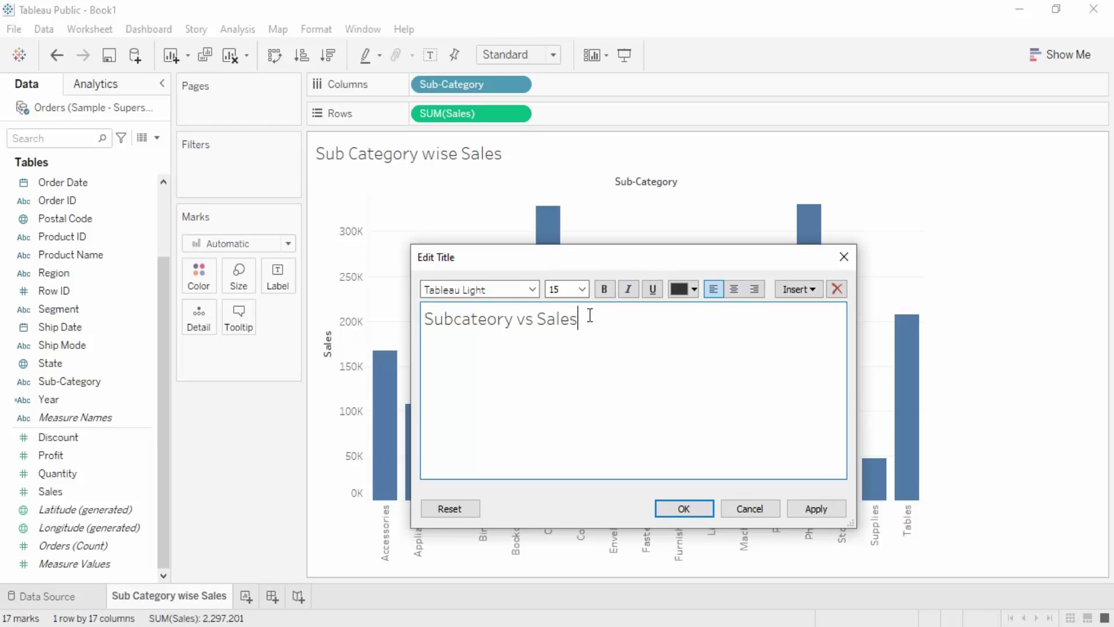
- Set the whole title text to the Bookman Old Style font at size 18
drag(590, 314, 424, 319)
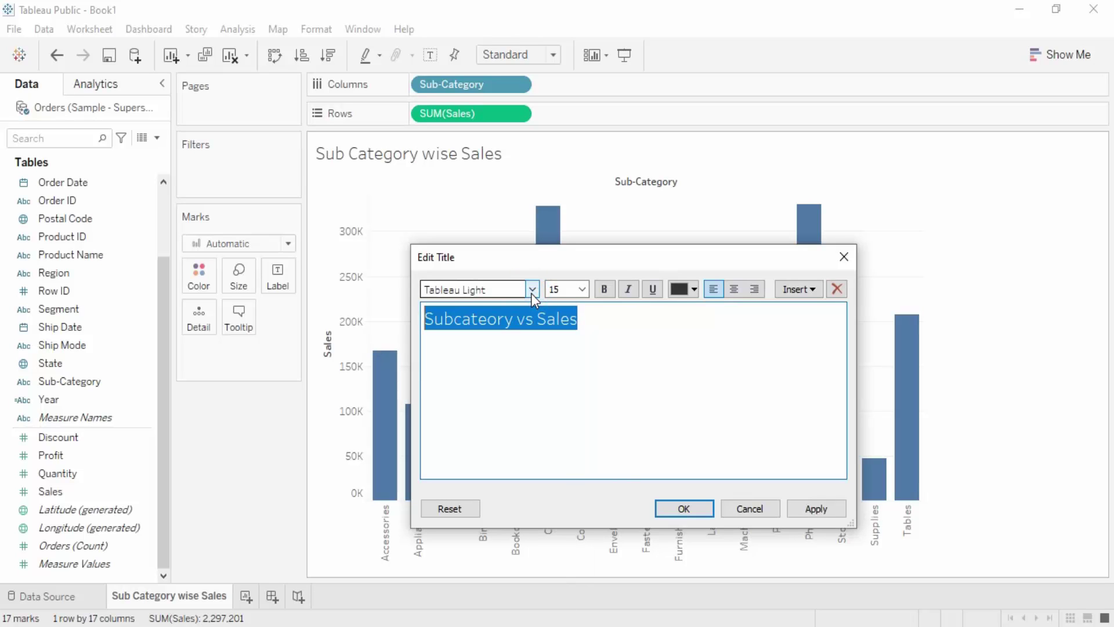
click(498, 290)
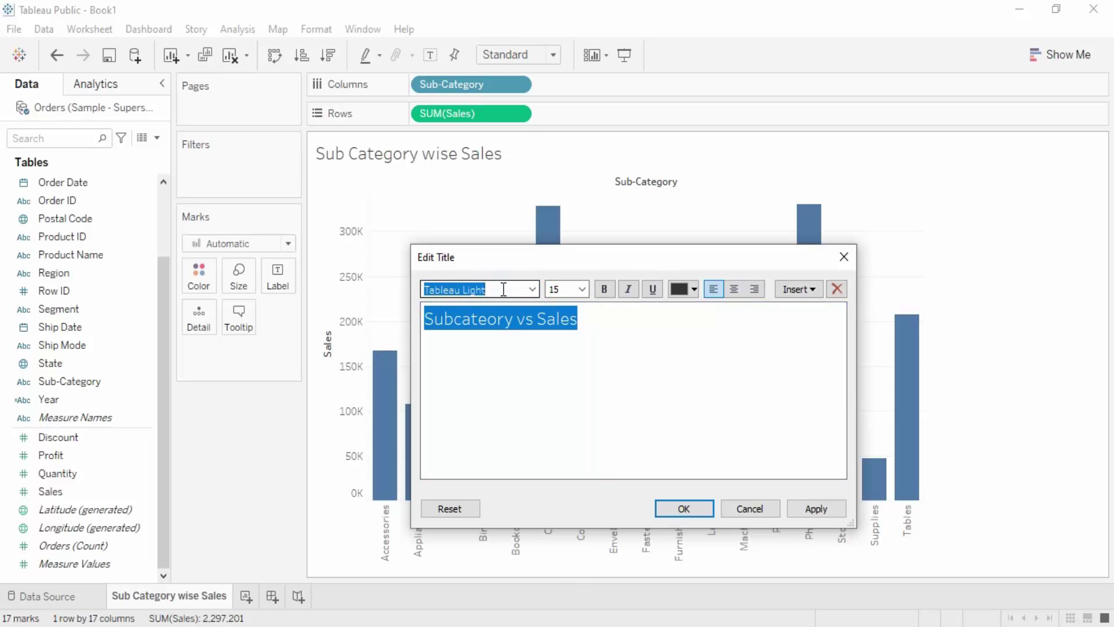
text(bookman Old Style)
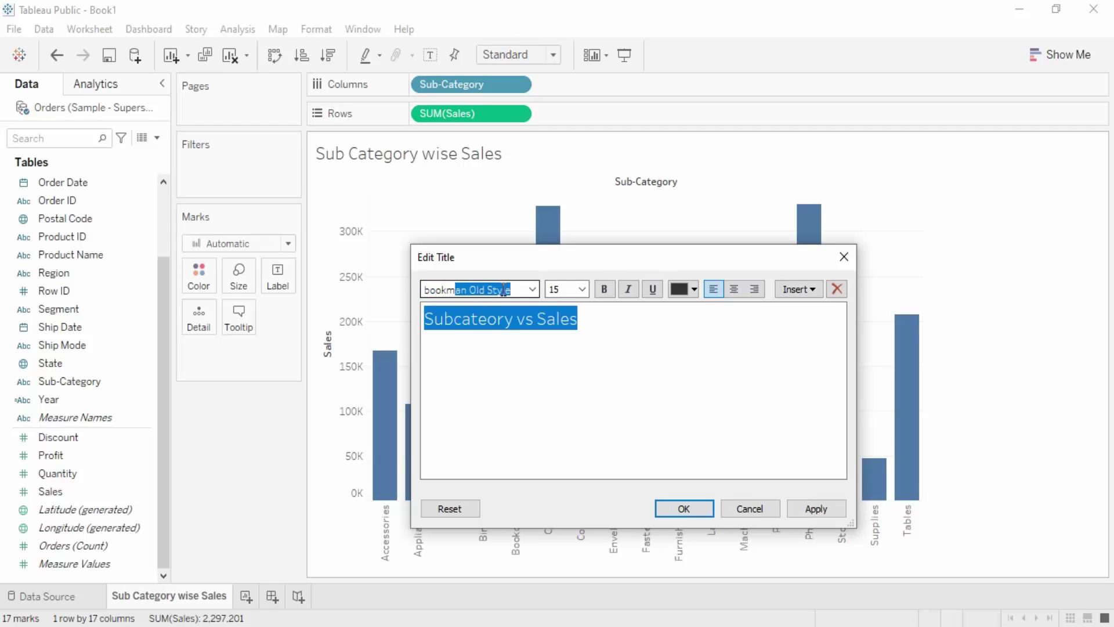
key(Return)
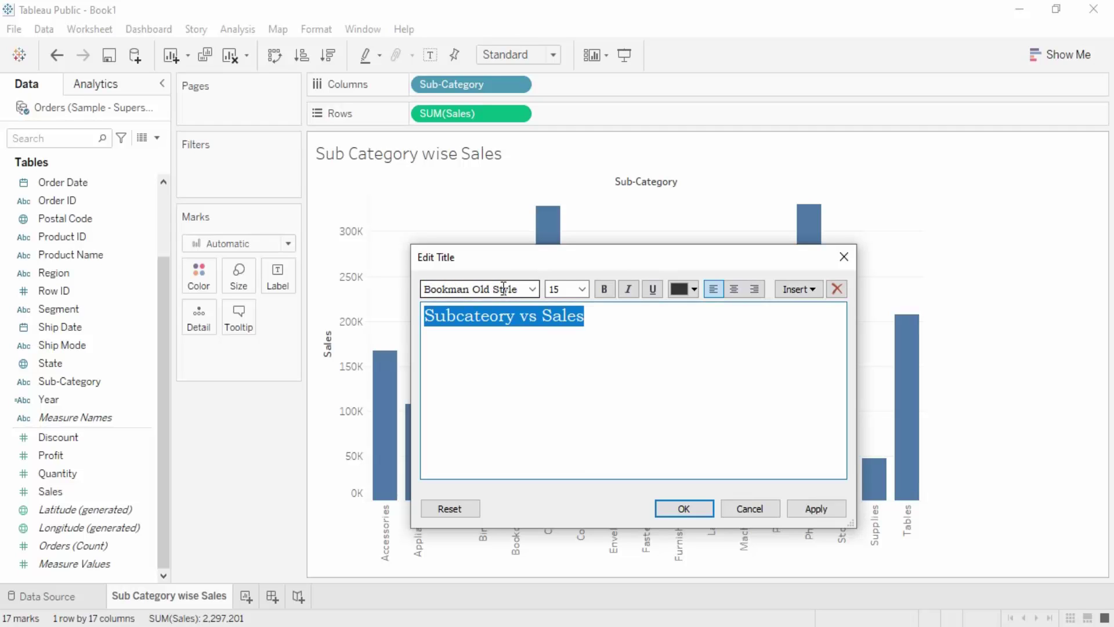
click(582, 288)
click(558, 394)
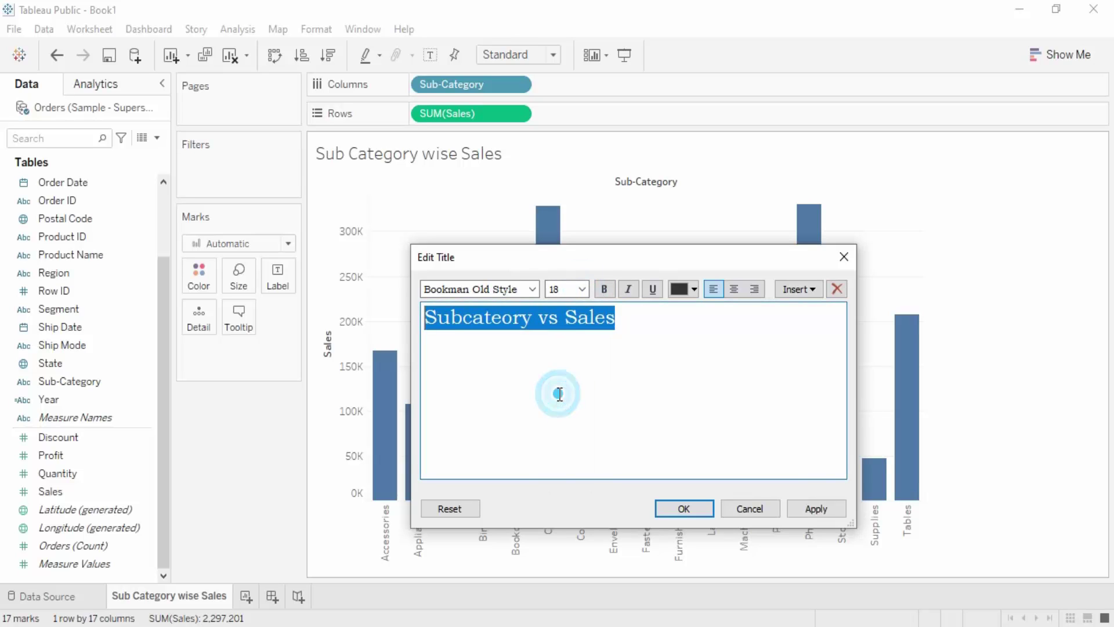
- Format the title text as bold, centered and dark gray, and apply it to the chart
click(605, 290)
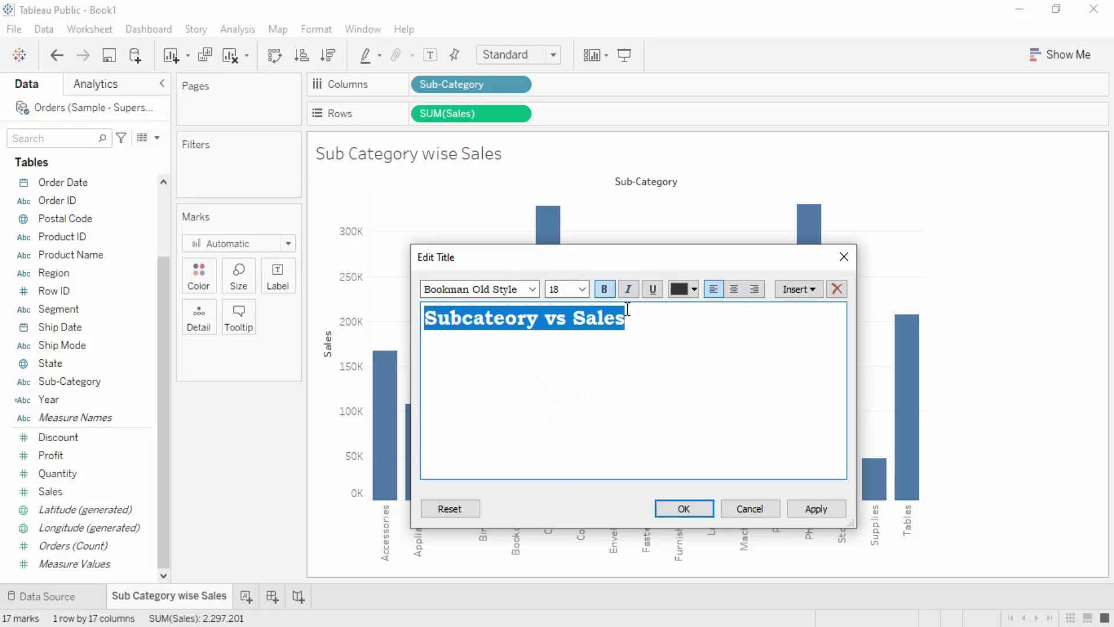
click(731, 290)
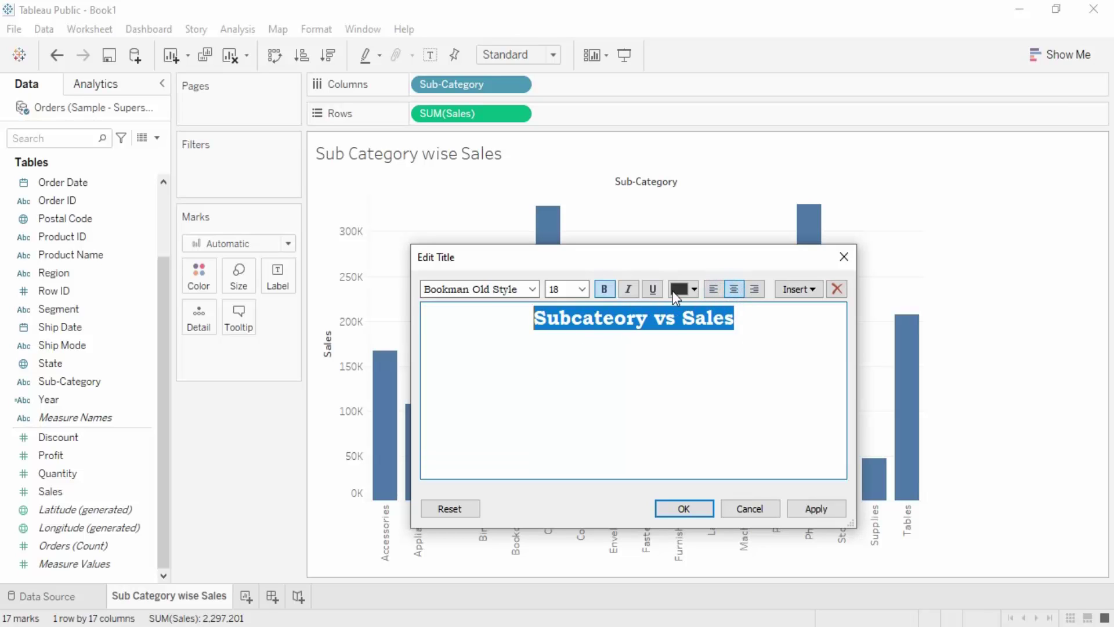
click(694, 290)
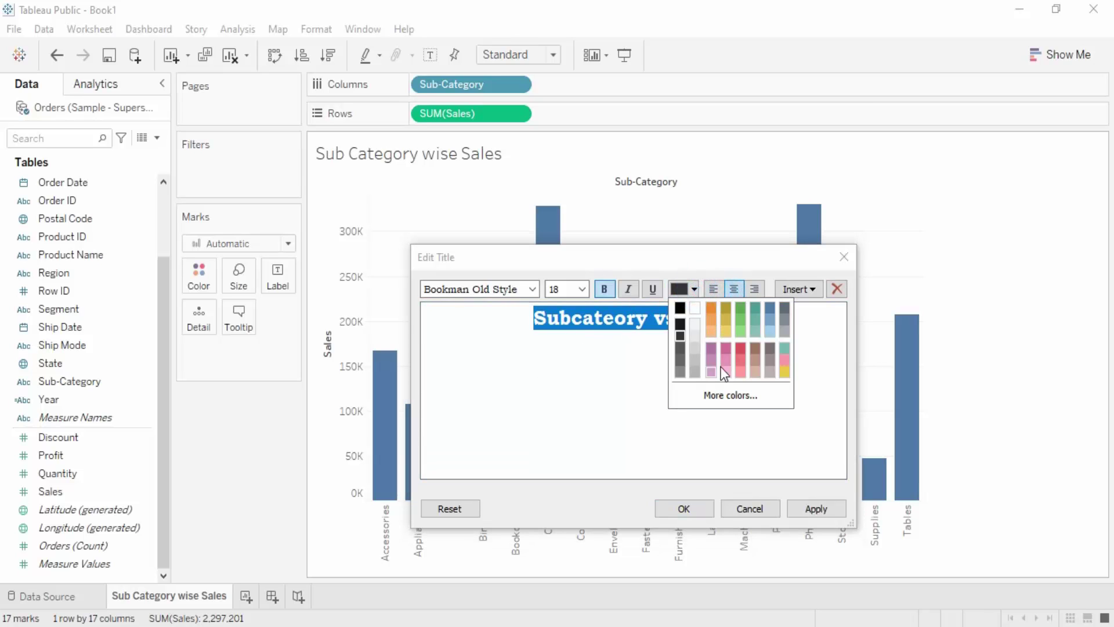
click(786, 308)
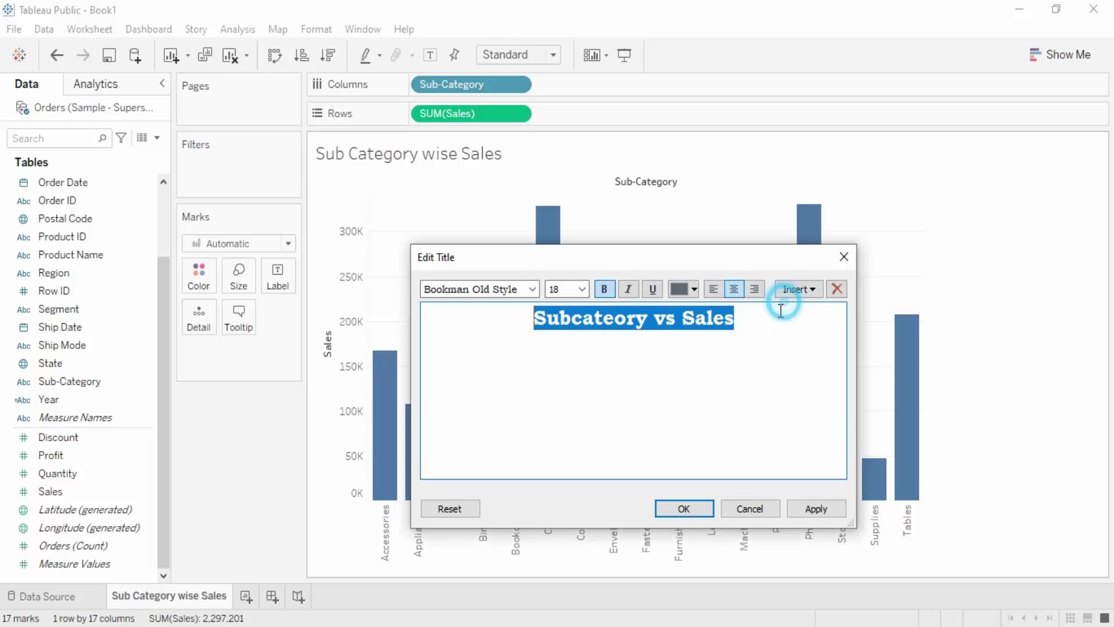
click(686, 395)
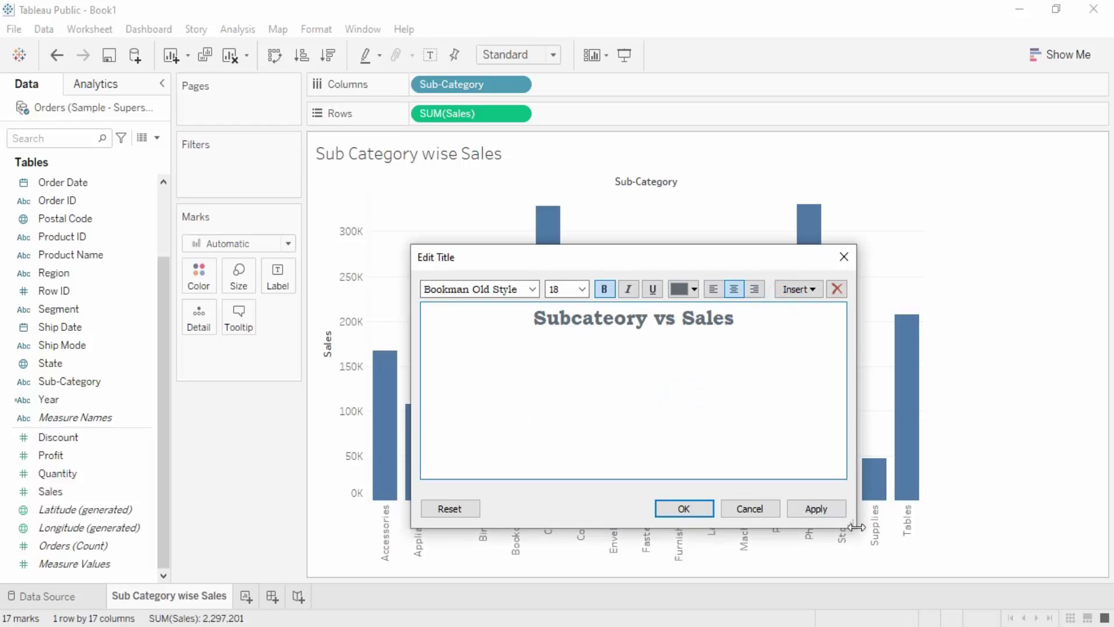
click(827, 511)
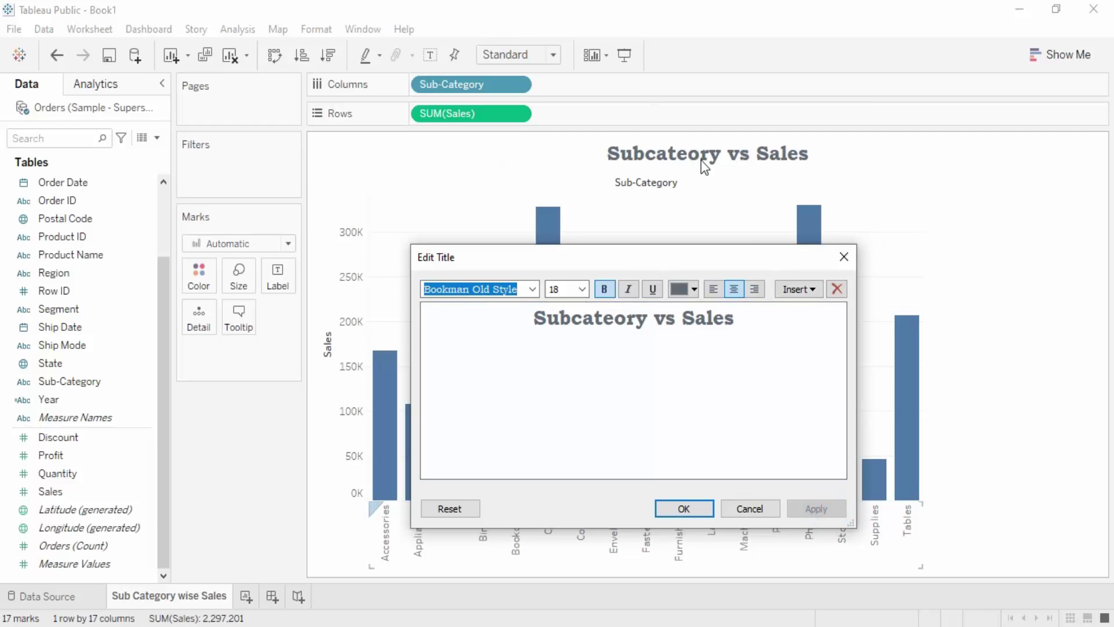
- Change the color of the whole title text to black and apply it
drag(740, 319, 530, 319)
click(688, 289)
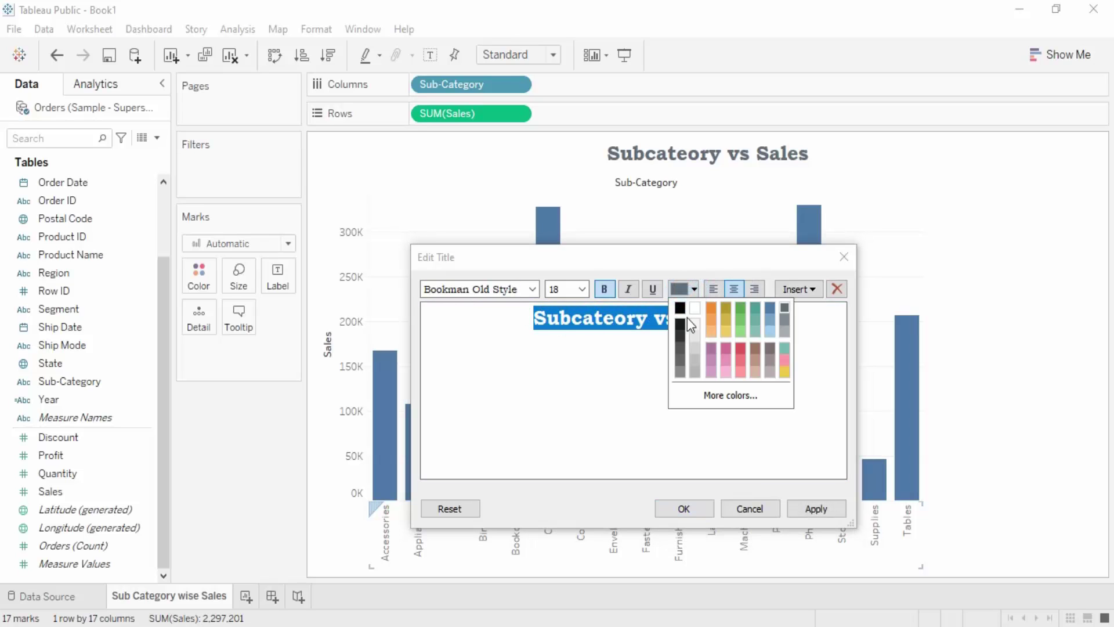
click(680, 309)
click(826, 508)
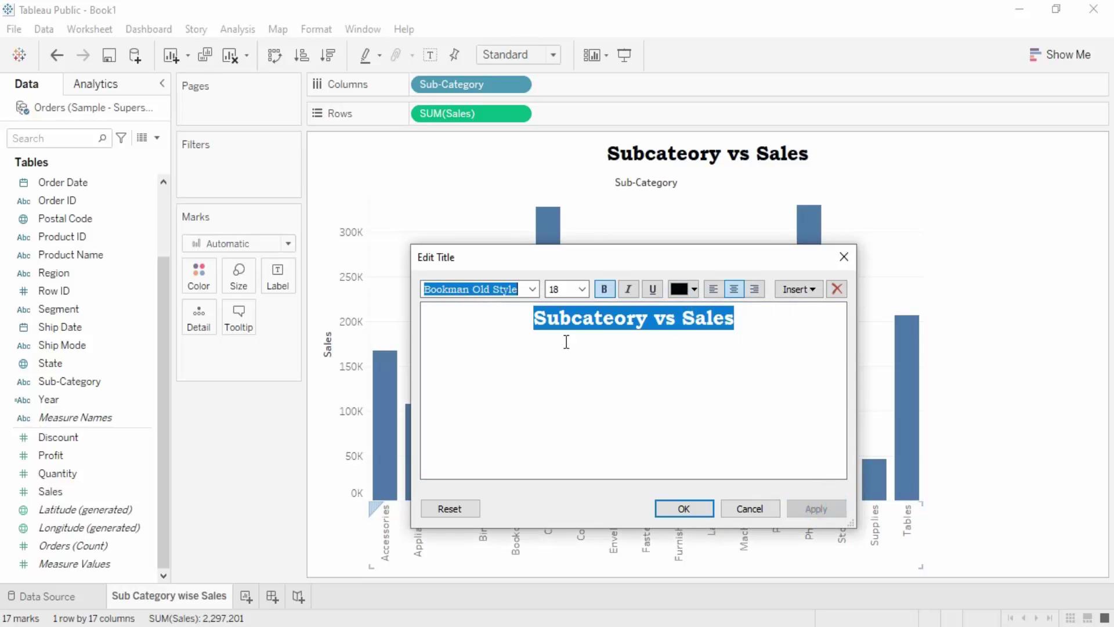
- Remove the bold formatting from the title, apply the change and finish editing the title
click(606, 288)
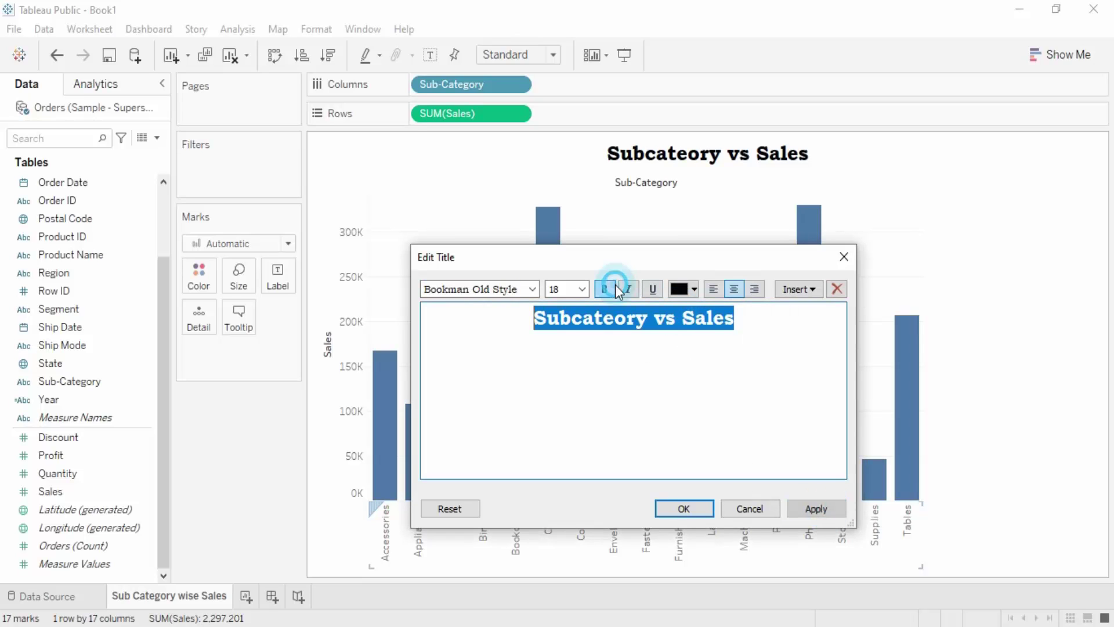
click(828, 513)
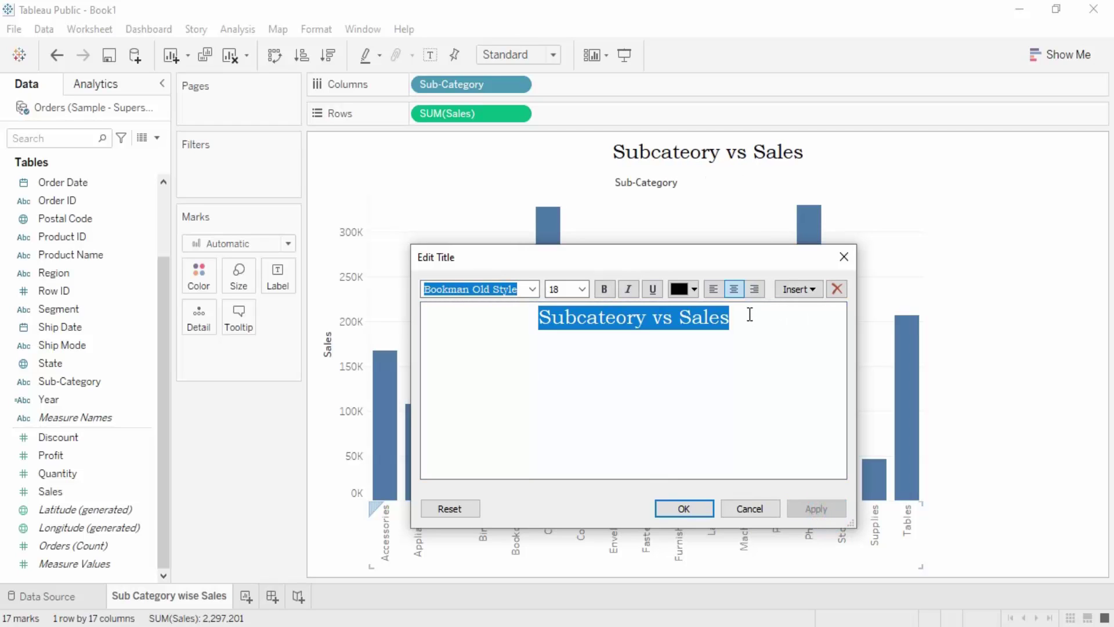
click(804, 287)
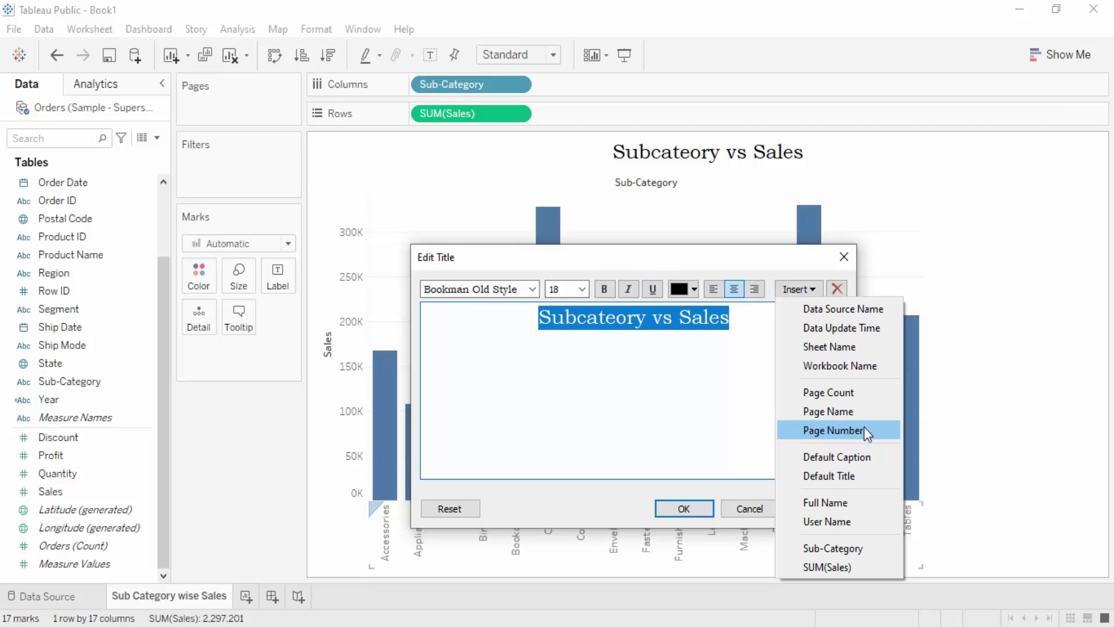
click(706, 418)
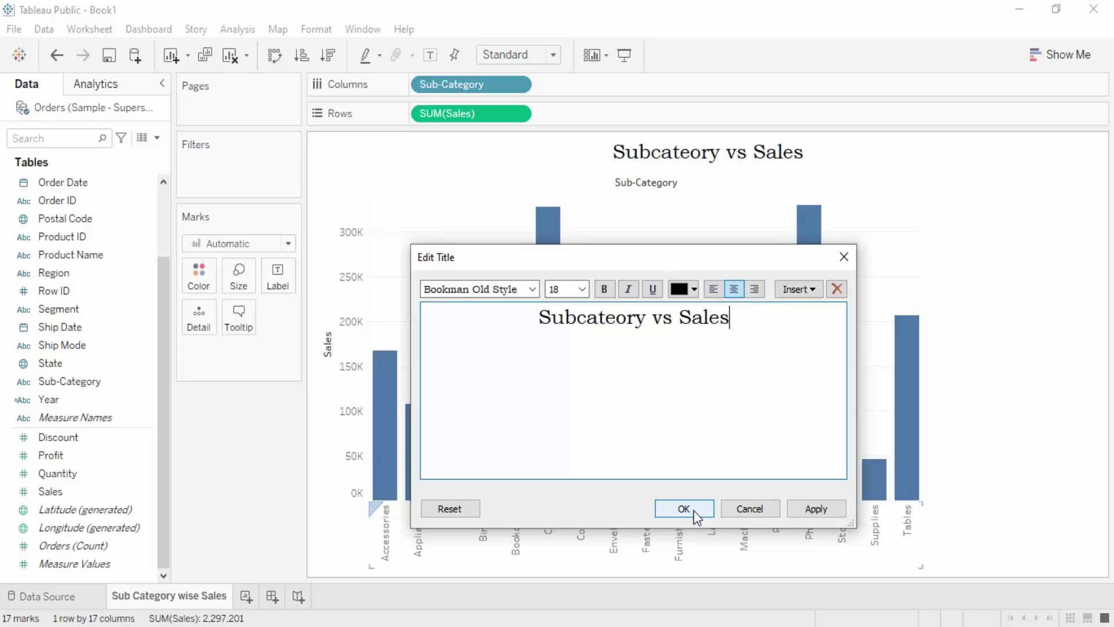
click(671, 508)
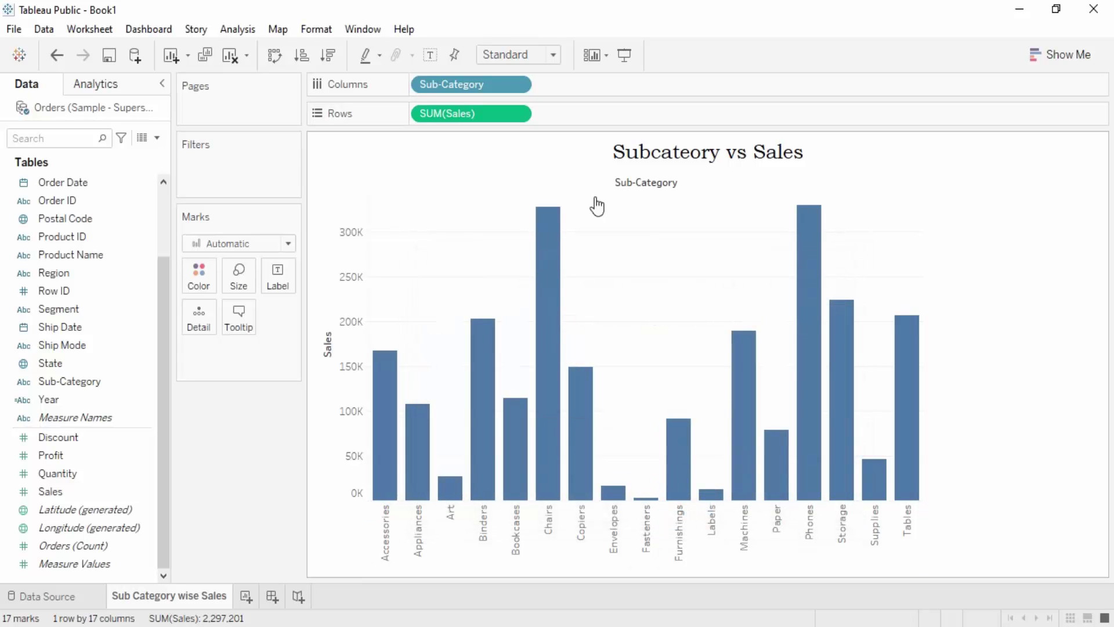
- Hide the title of the bar chart
right_click(729, 152)
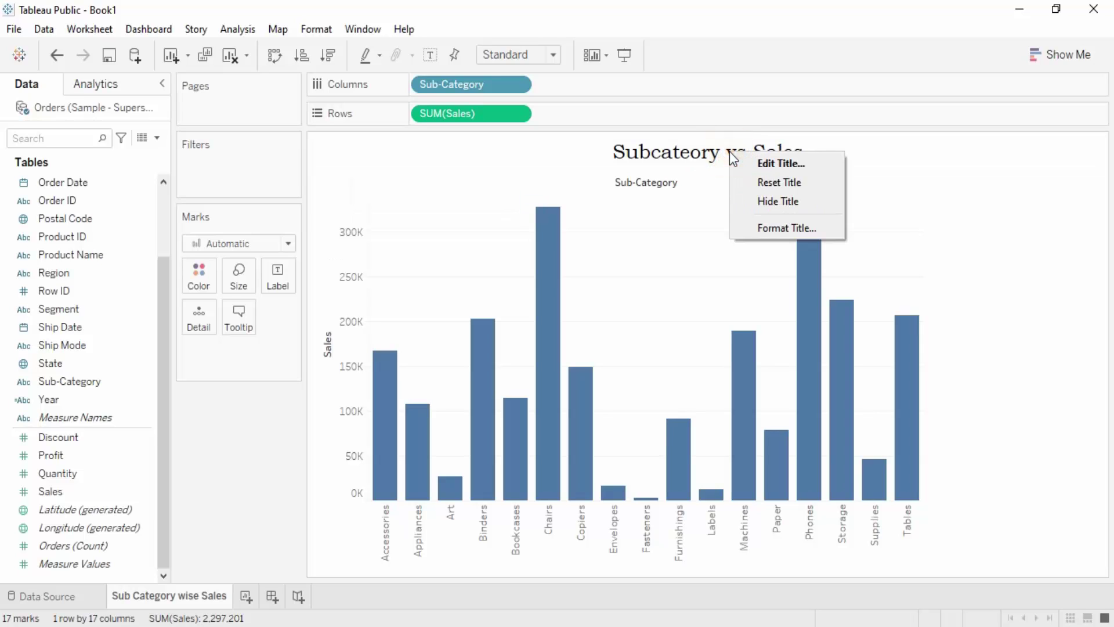
click(777, 203)
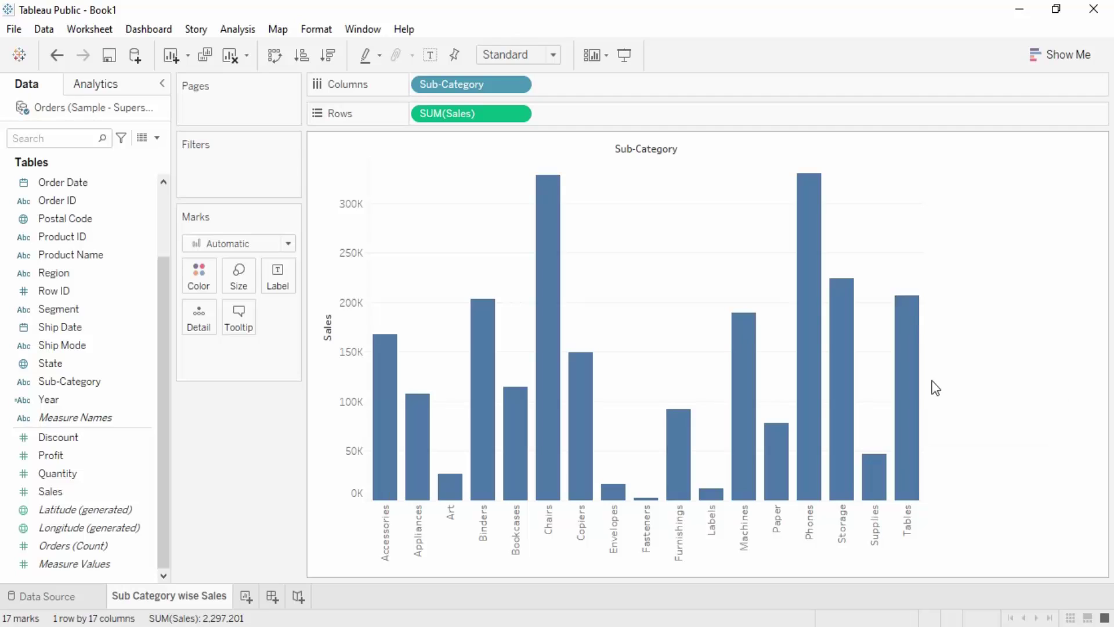
mouse_move(475, 442)
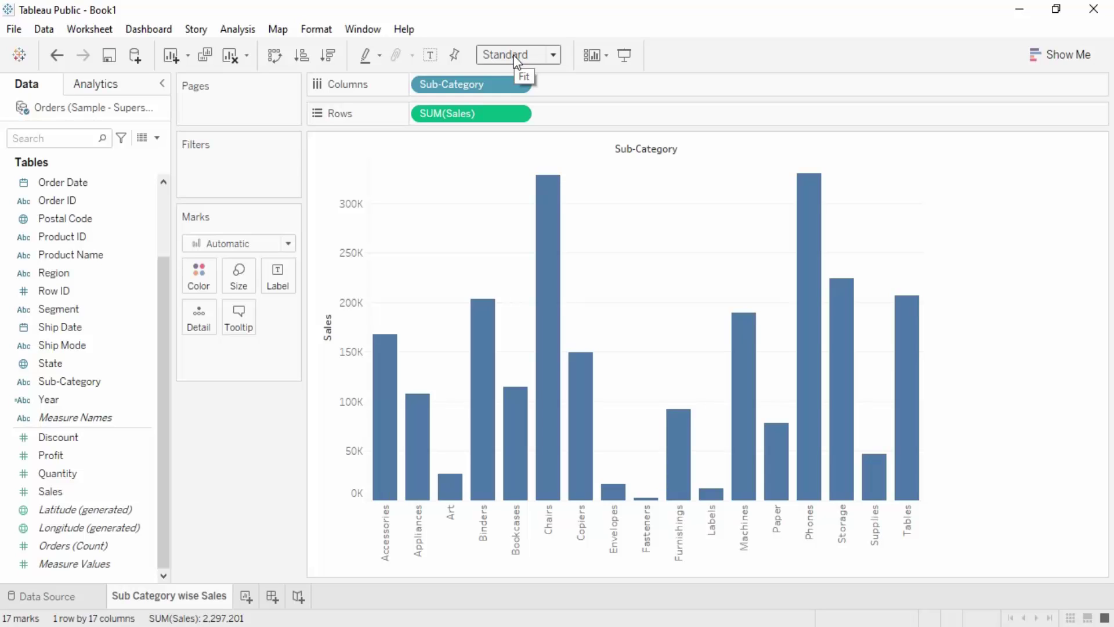
- Try the Fit Width and Fit Height options on the bar chart, and set its fit to Entire View
click(551, 55)
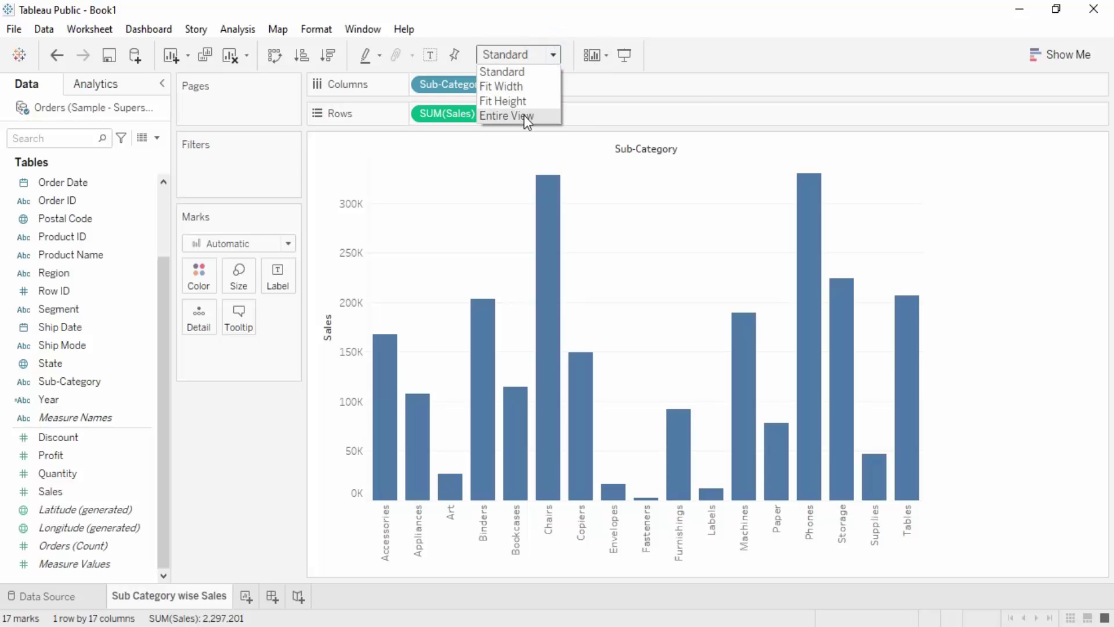
click(522, 87)
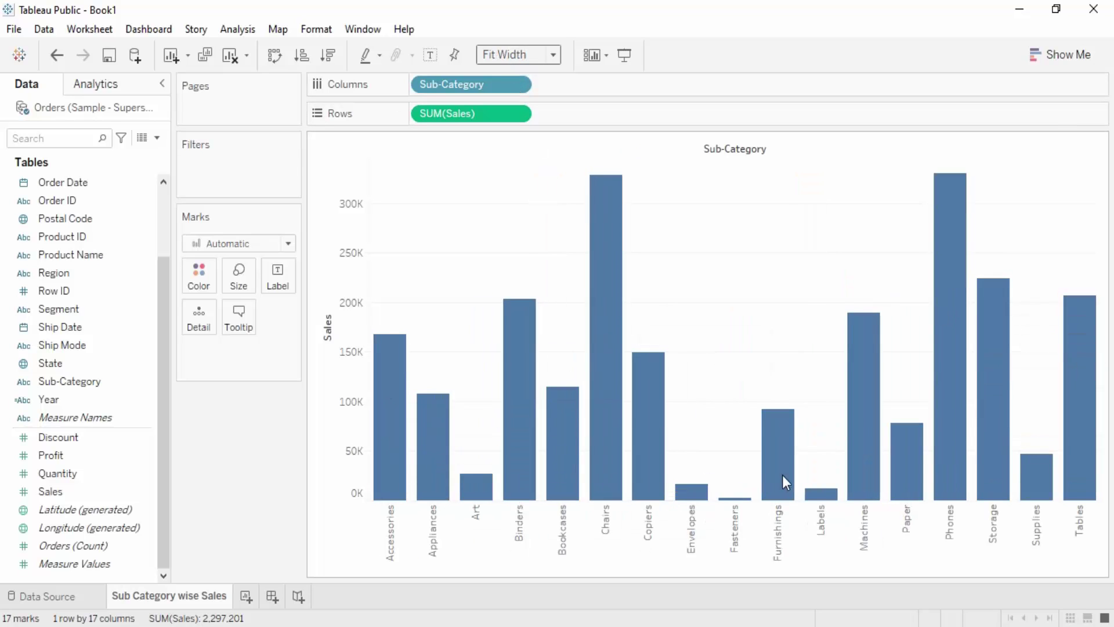
click(552, 54)
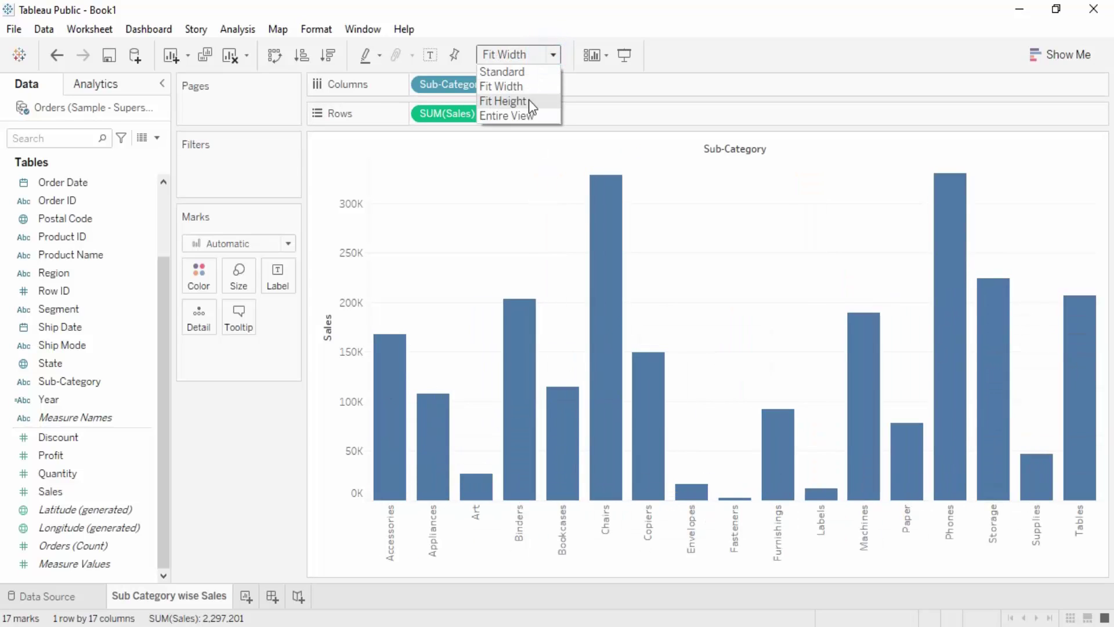
click(522, 101)
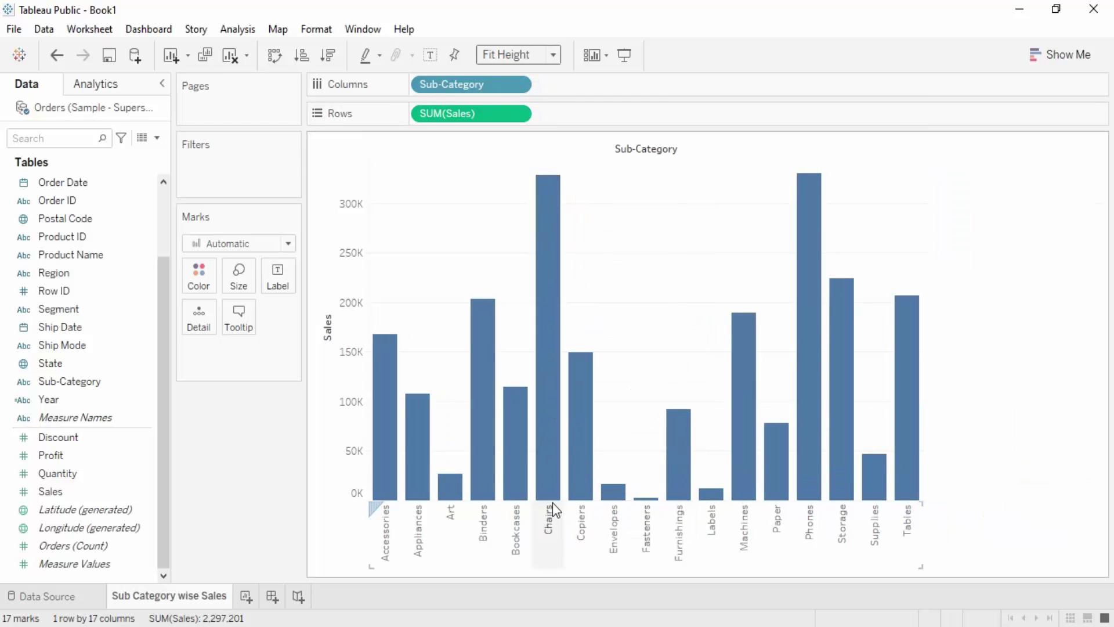
click(554, 54)
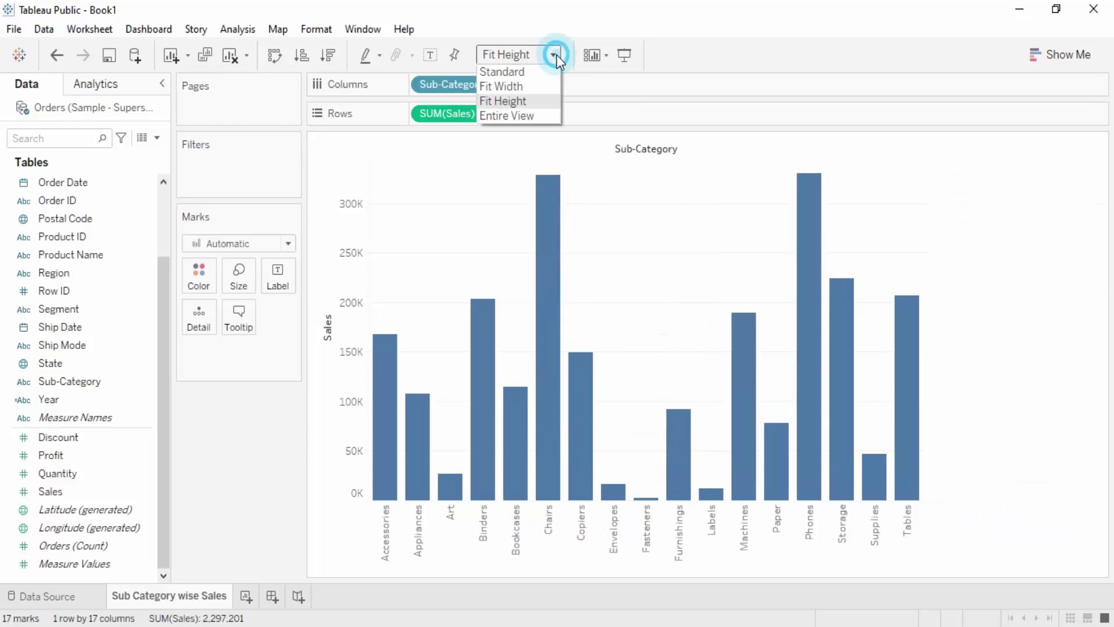
click(544, 115)
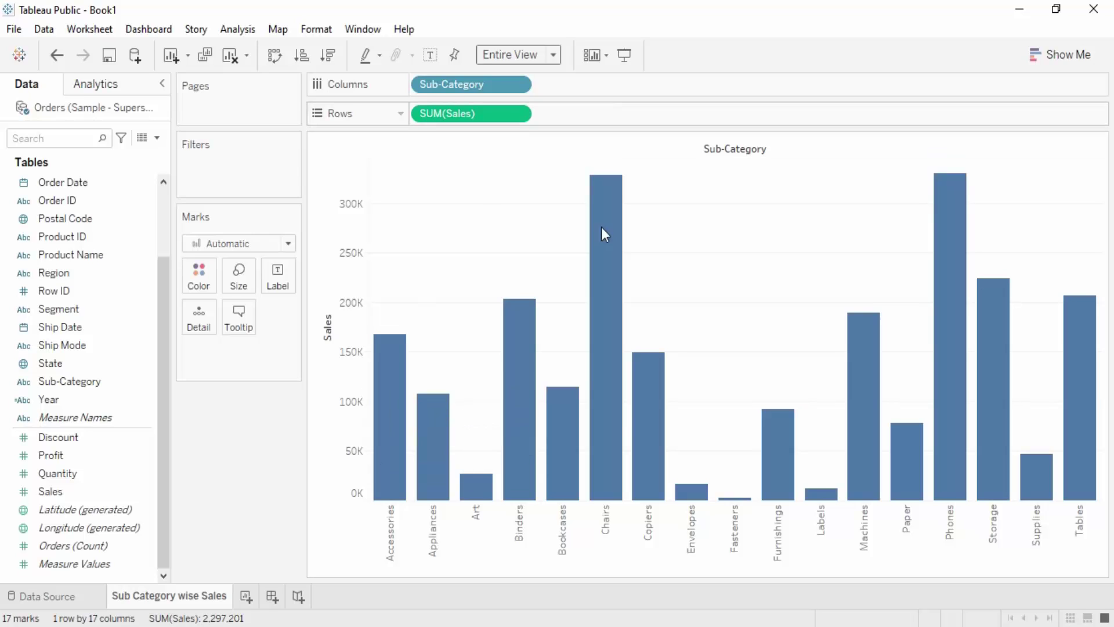
- View the bar chart in presentation mode and return to the worksheet
click(606, 58)
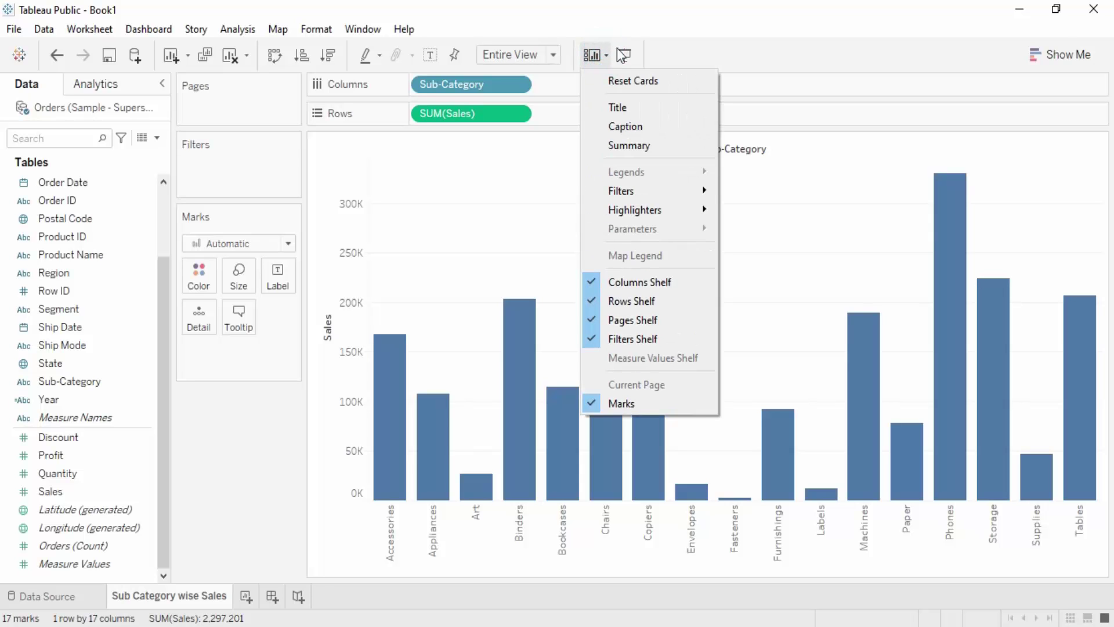
click(680, 50)
click(624, 54)
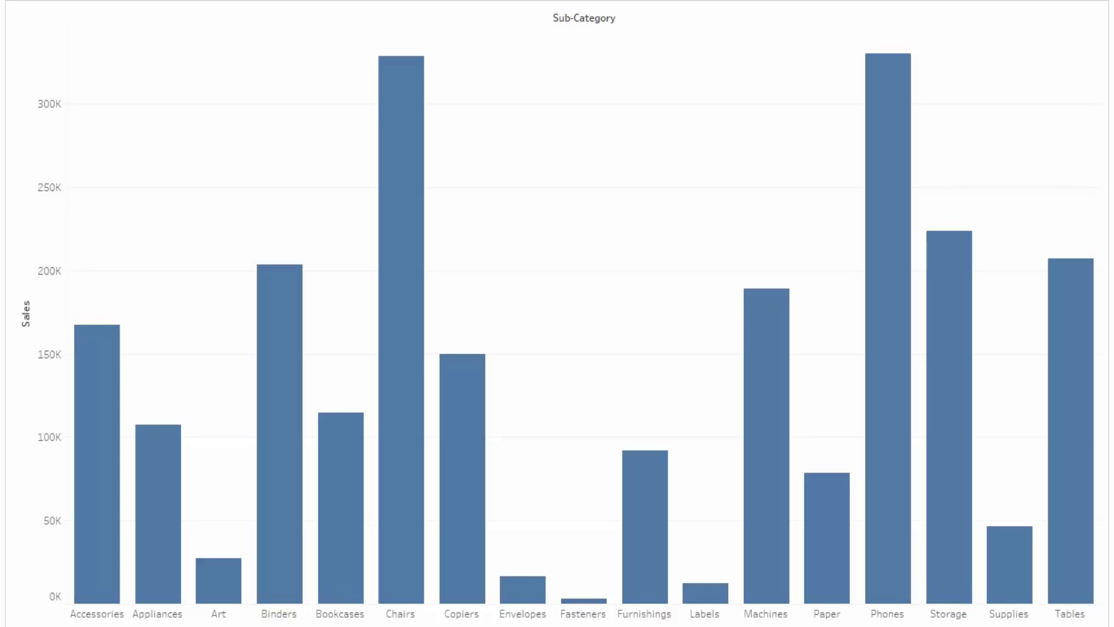
click(1090, 617)
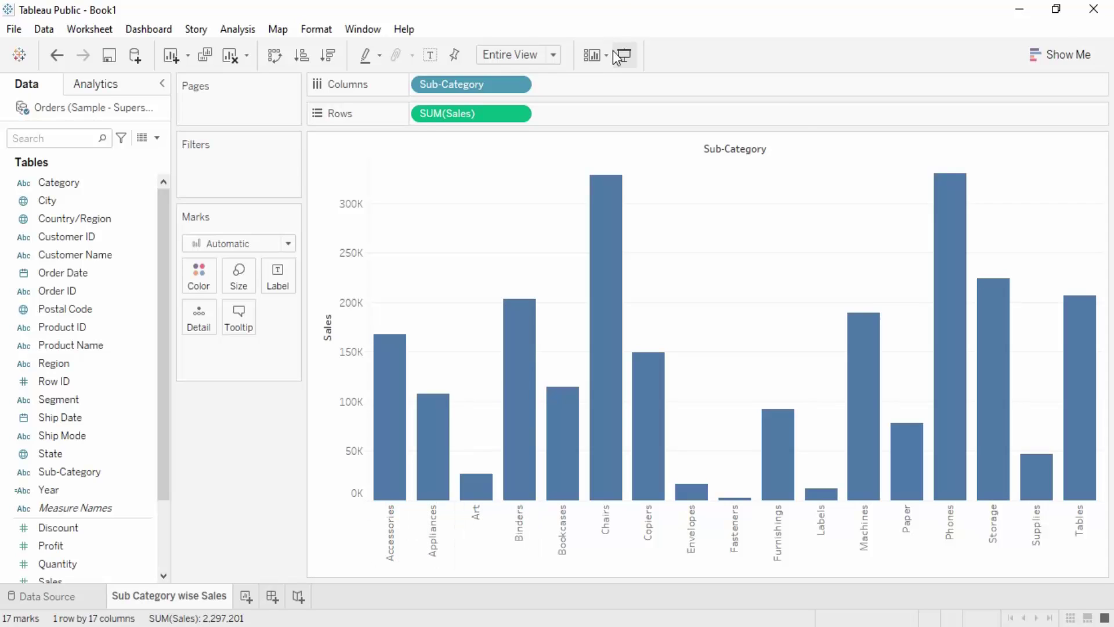
- Sort the sub-category bars in descending order of SUM(Sales)
click(451, 114)
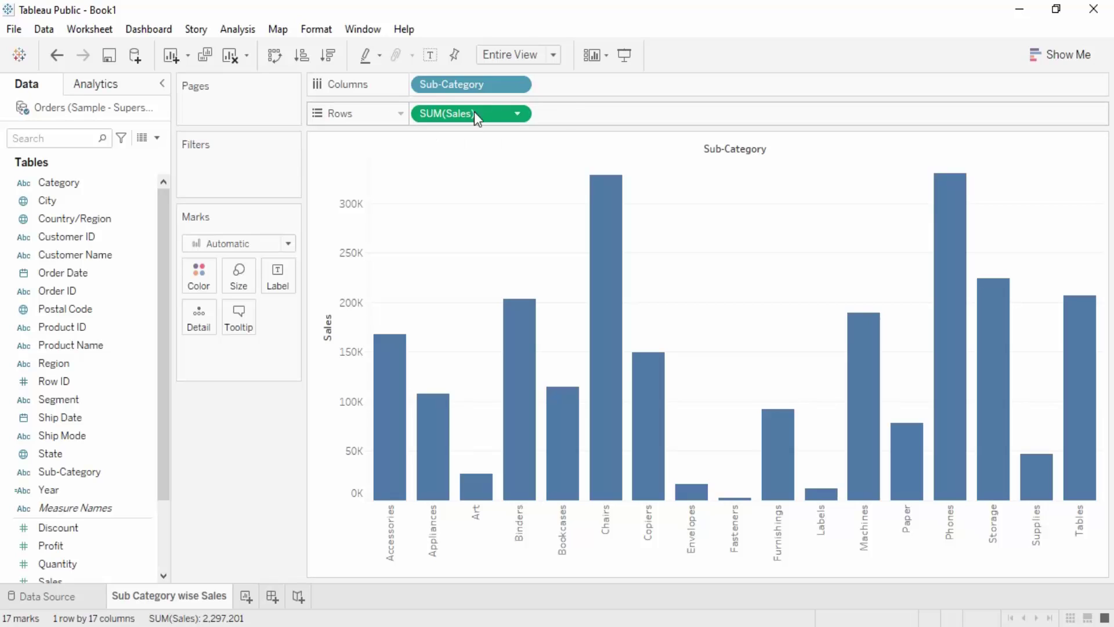
click(552, 110)
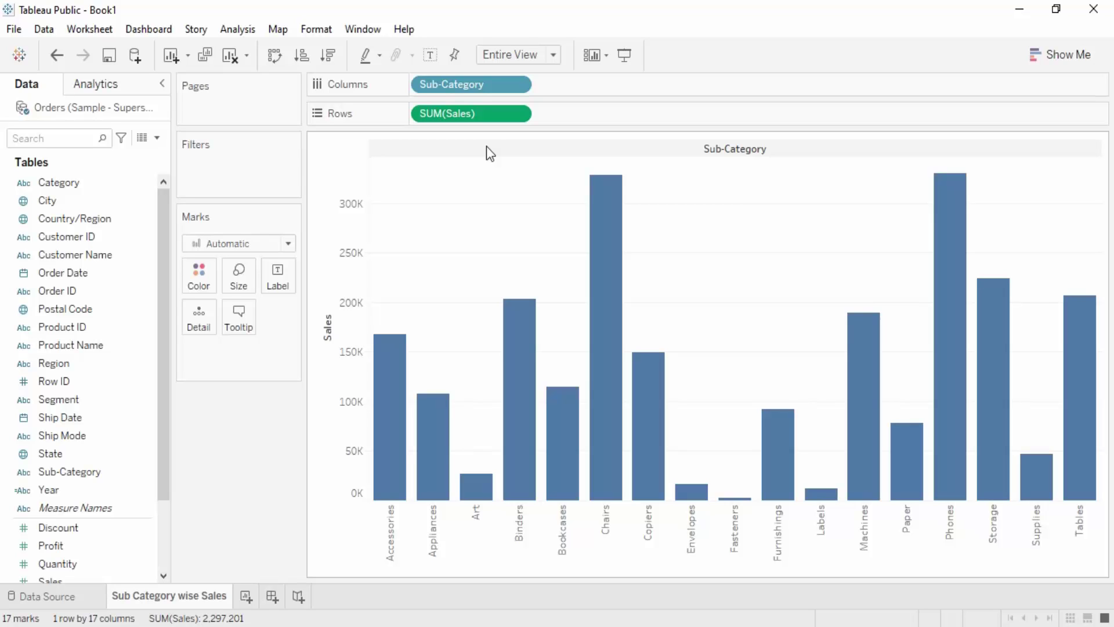
click(328, 55)
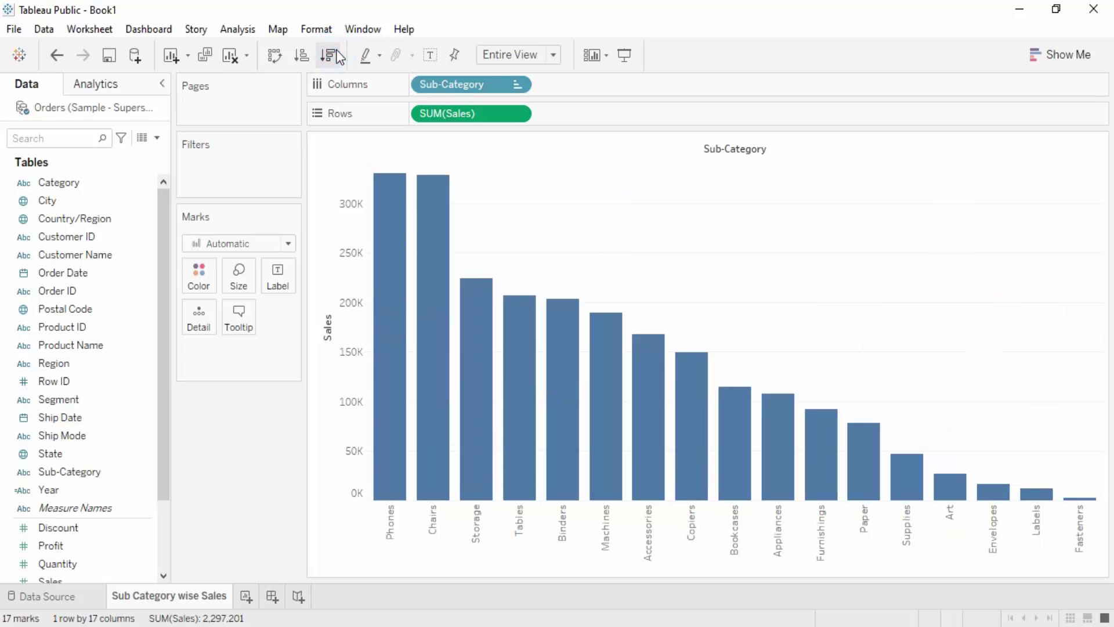
mouse_move(386, 179)
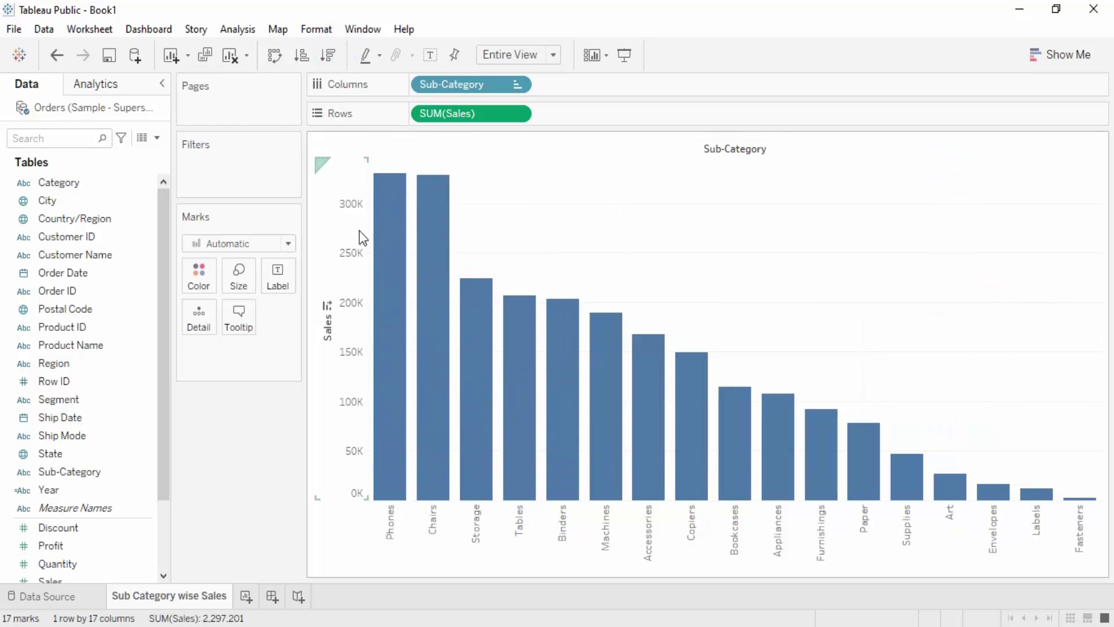
mouse_move(484, 309)
mouse_move(1093, 498)
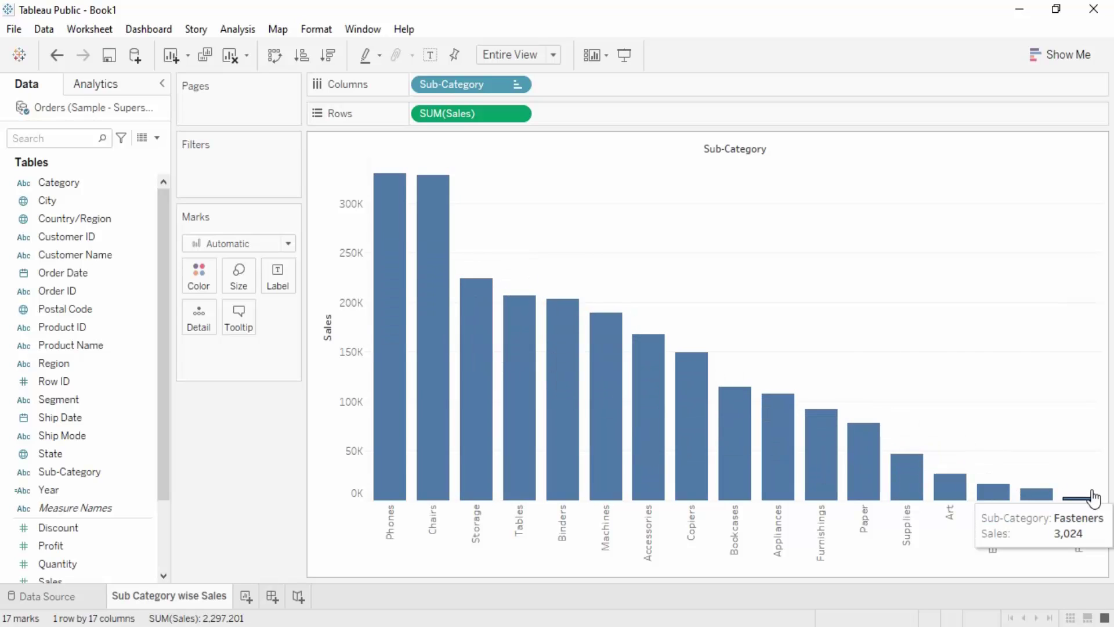
- Sort the sub-category bars in ascending order of sales and swap rows and columns to make the bars horizontal
click(301, 56)
mouse_move(1025, 265)
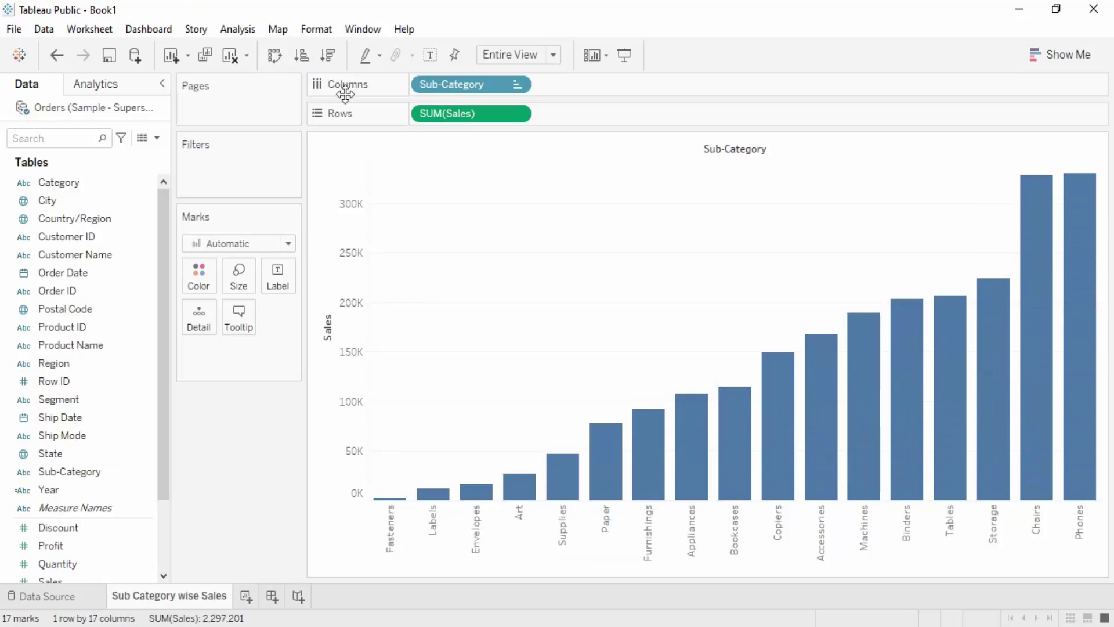
click(275, 56)
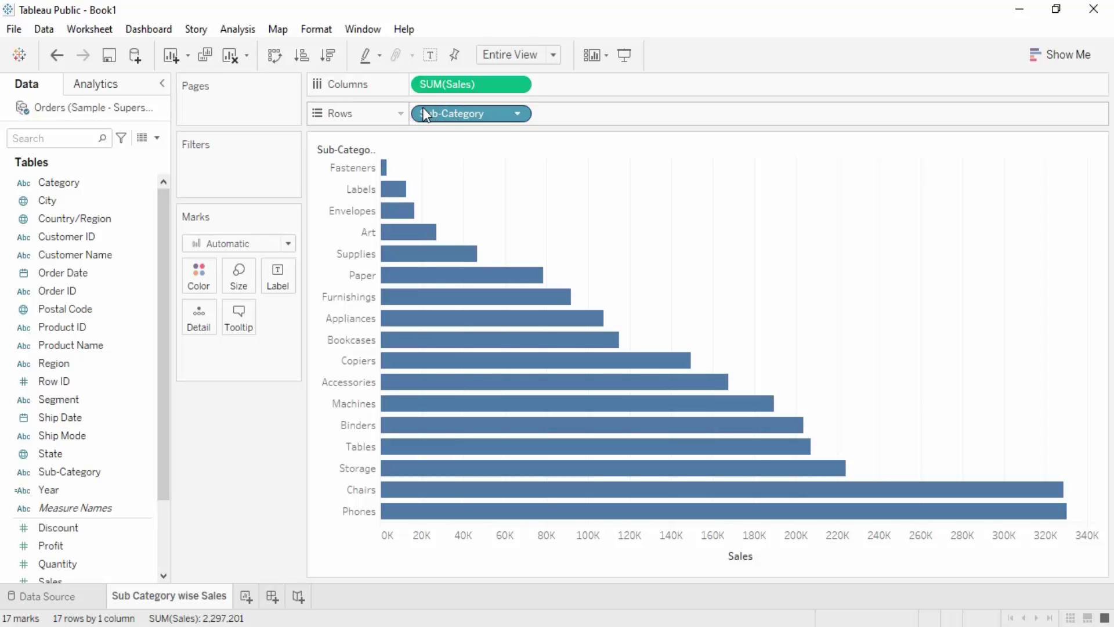
drag(425, 114, 359, 120)
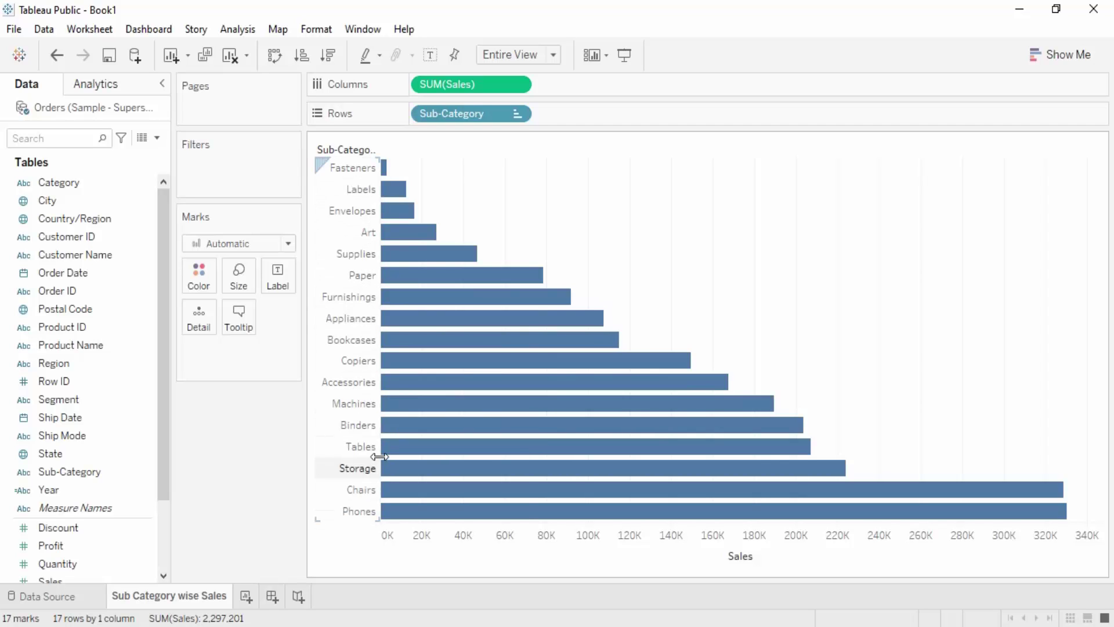
mouse_move(381, 452)
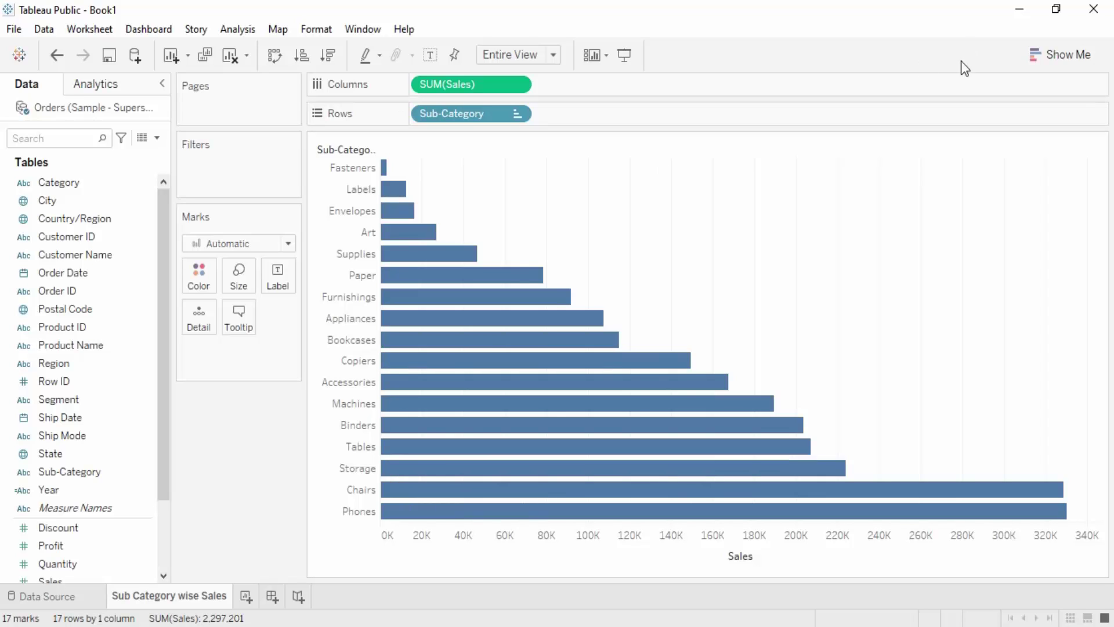
mouse_move(464, 342)
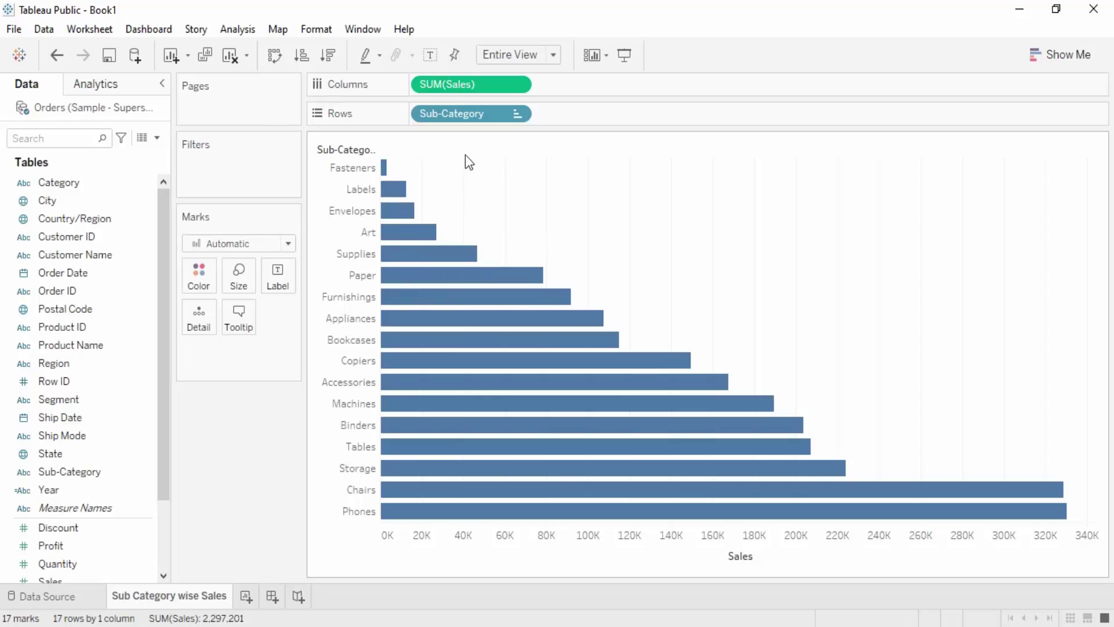
- Try red, pink and blue shades on the bars, and set their color to medium green (#72b966)
click(201, 281)
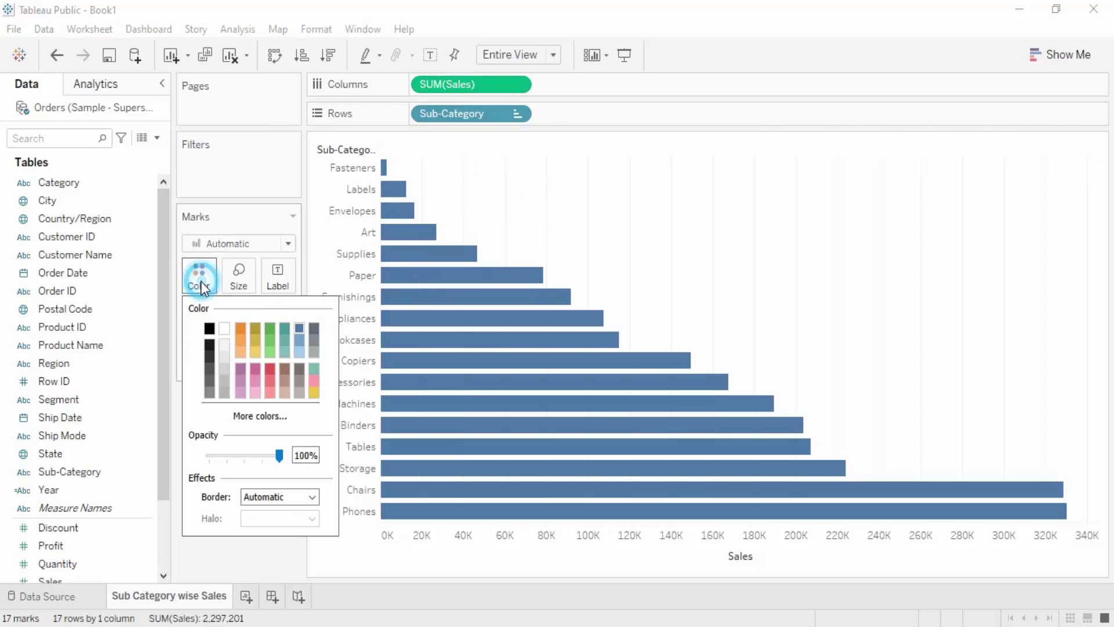
click(240, 328)
click(264, 347)
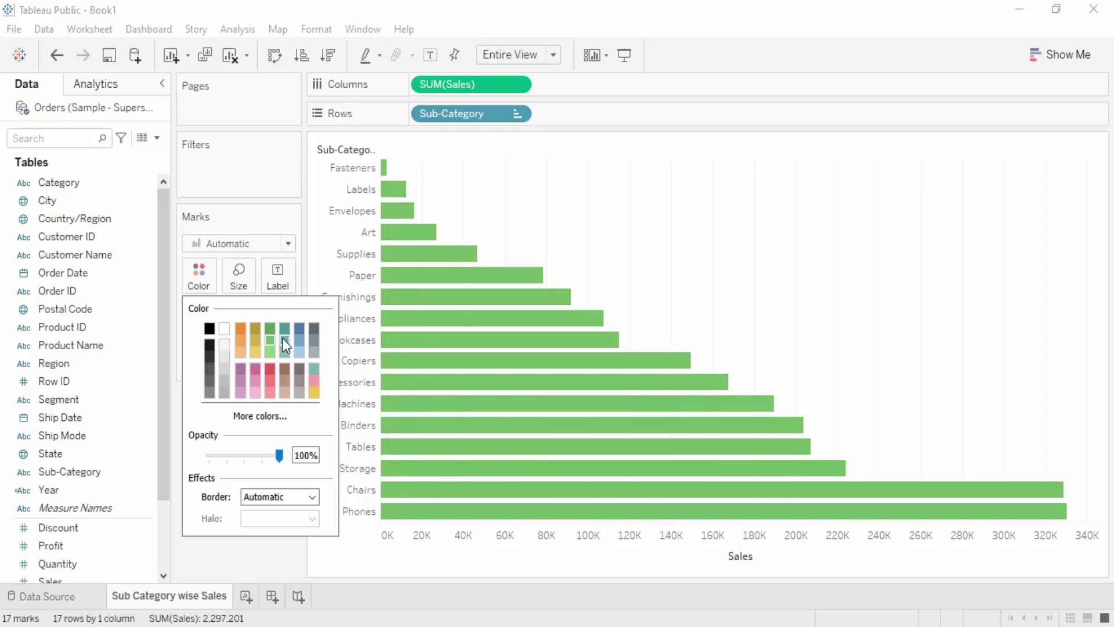
click(270, 376)
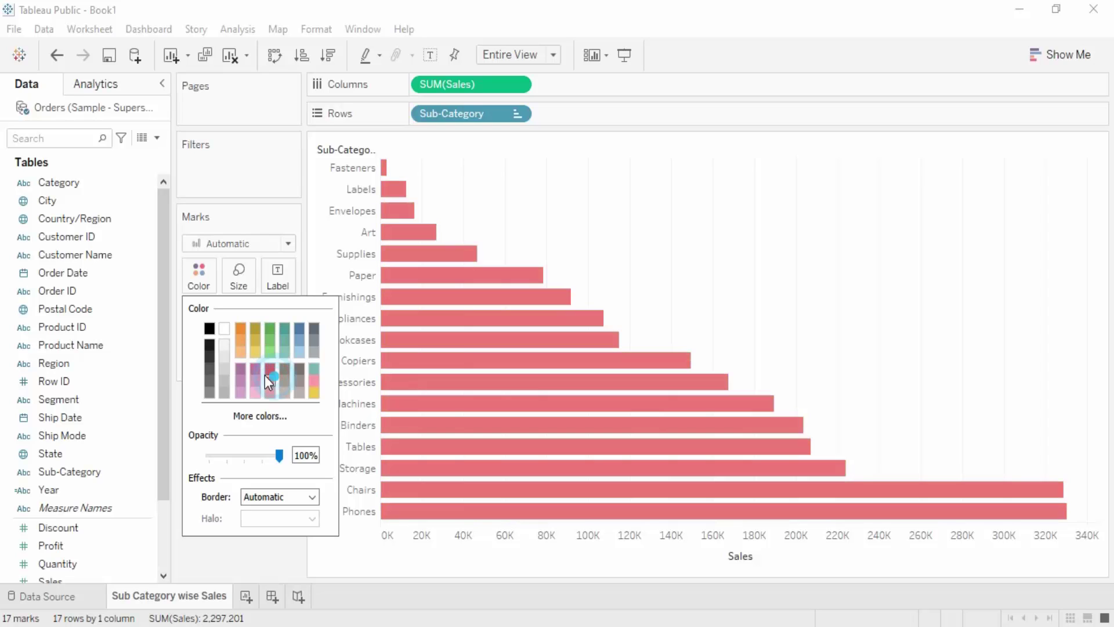
click(252, 381)
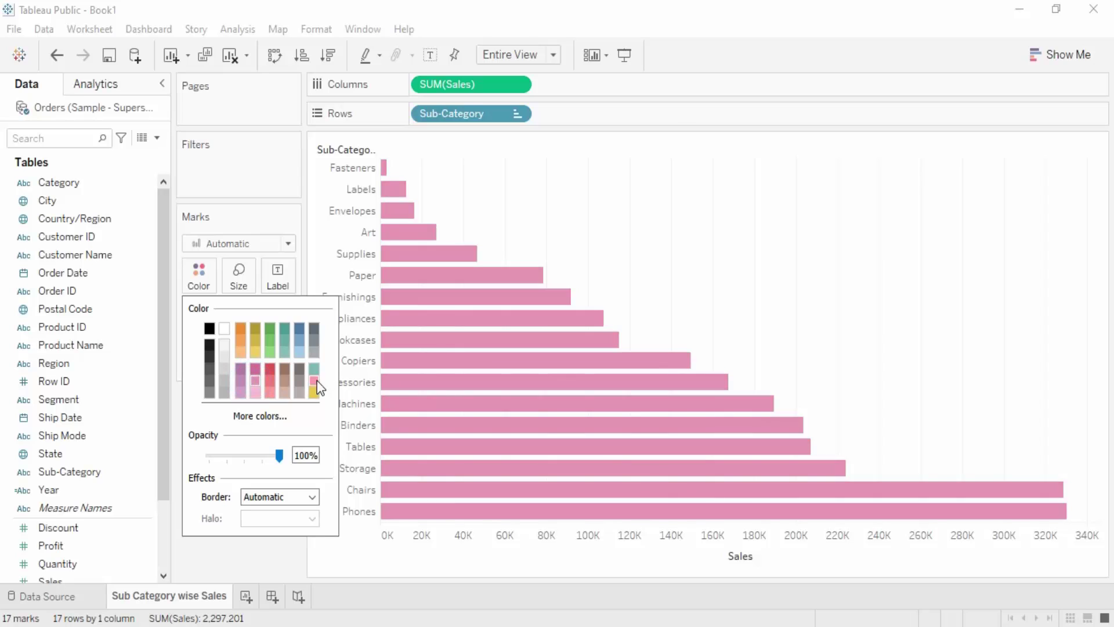
click(313, 379)
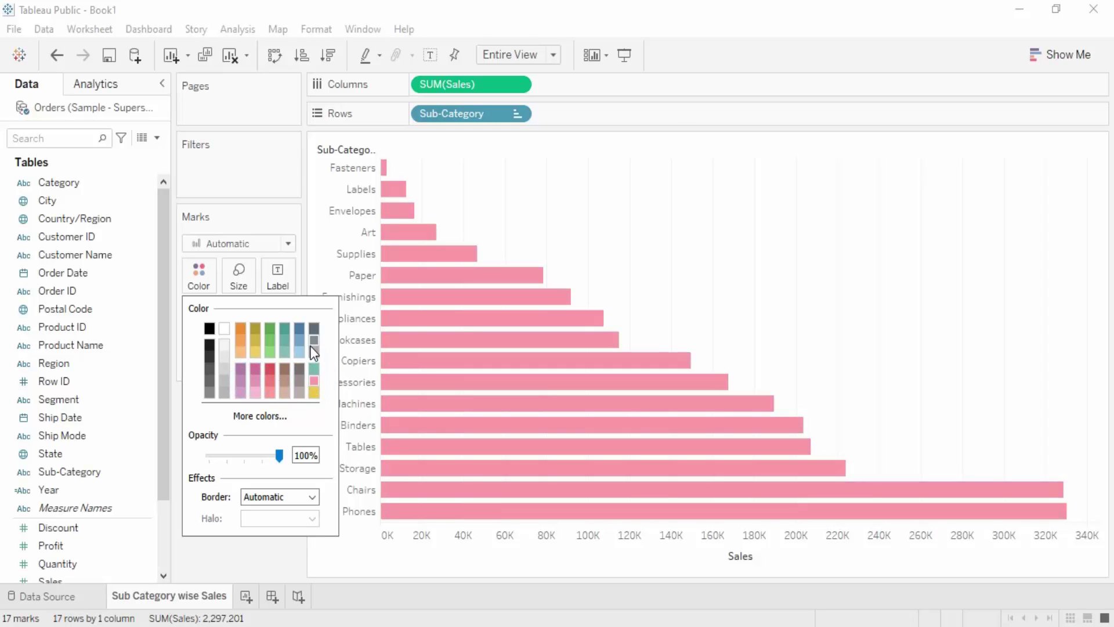
click(298, 337)
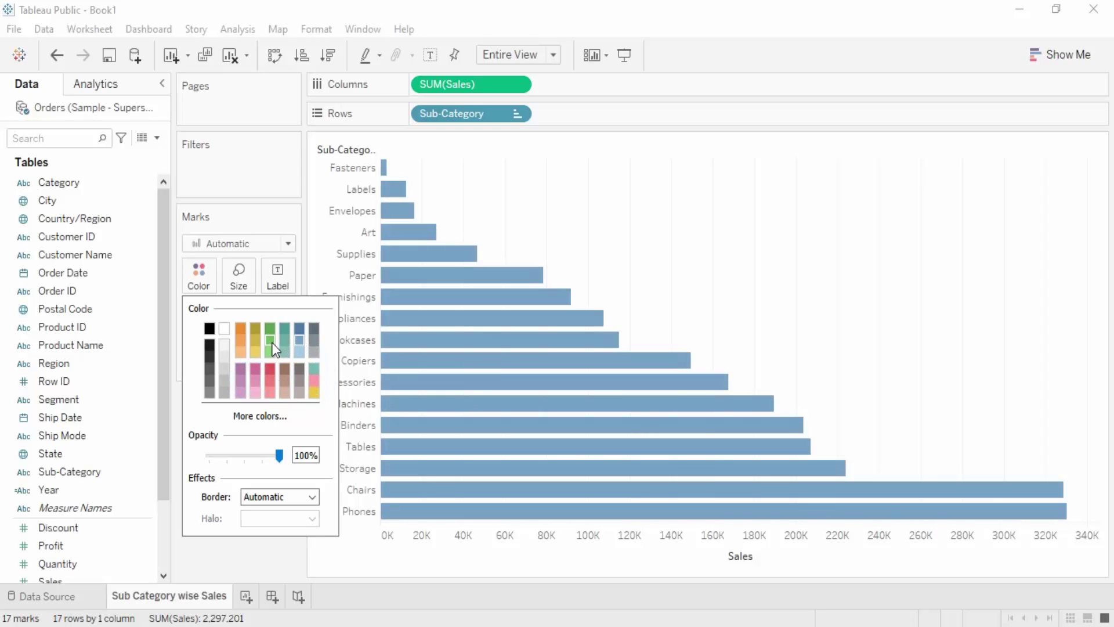
click(272, 343)
click(272, 420)
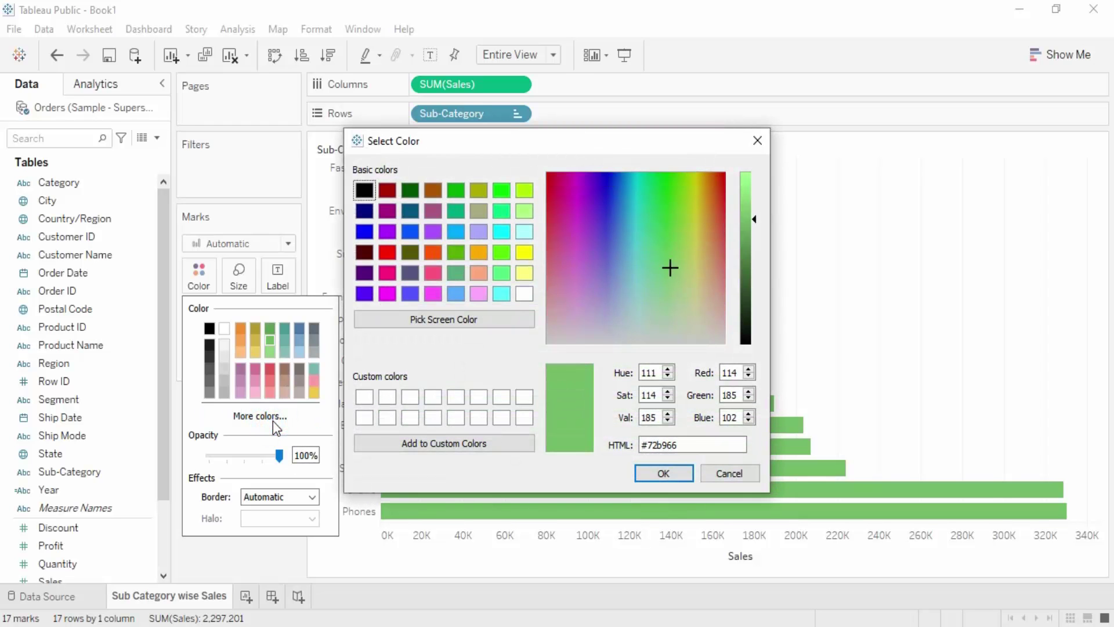
click(756, 142)
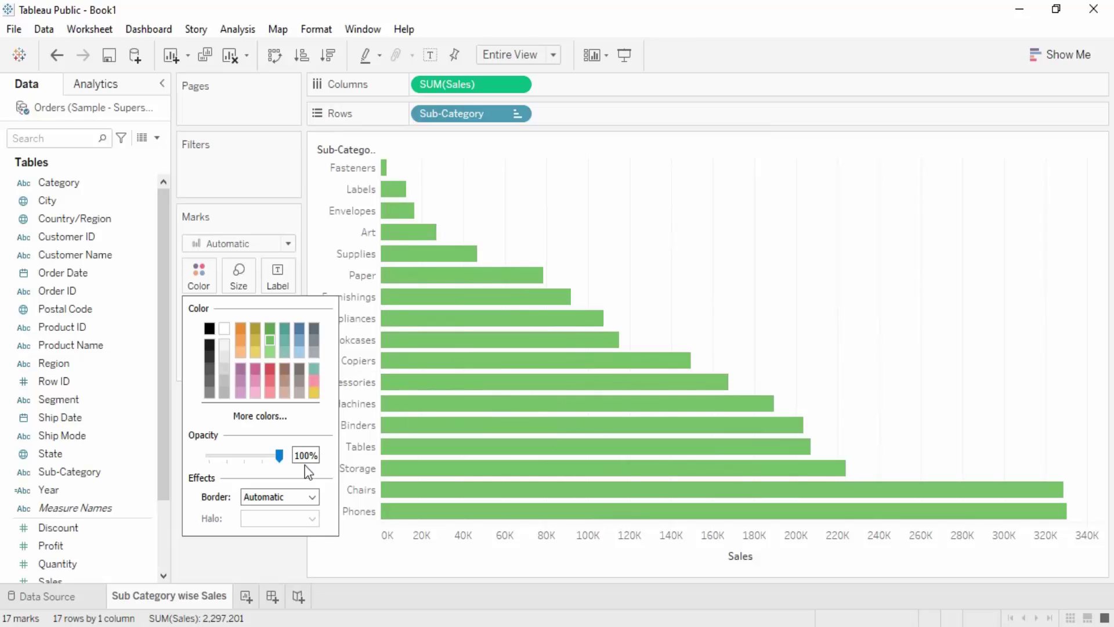
drag(280, 456, 306, 464)
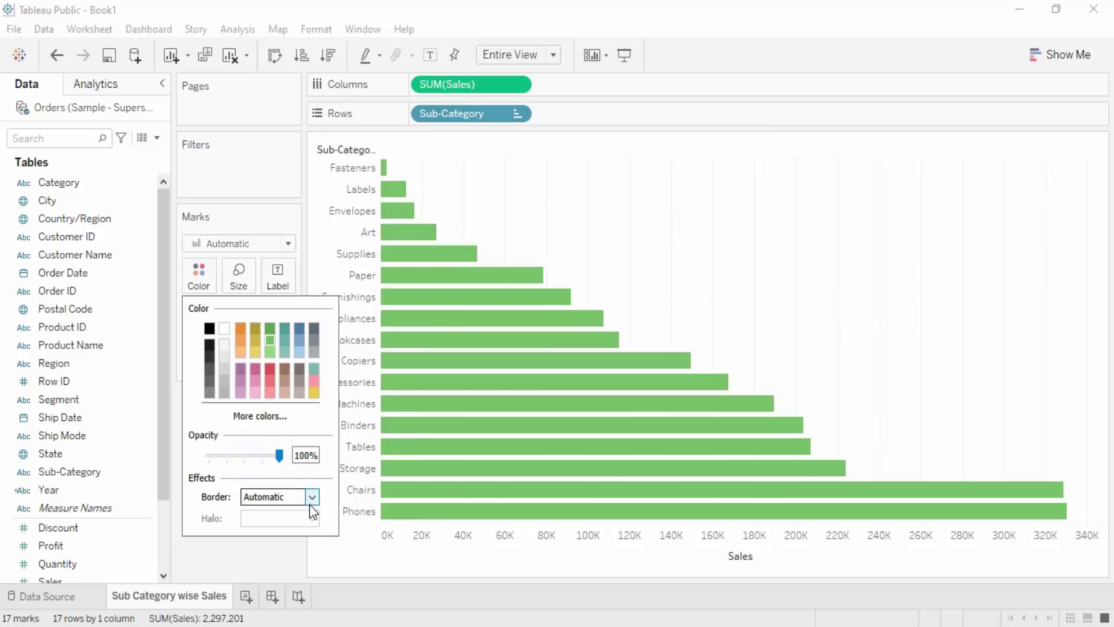
- Add a black border to the green bars and close the color settings
click(312, 499)
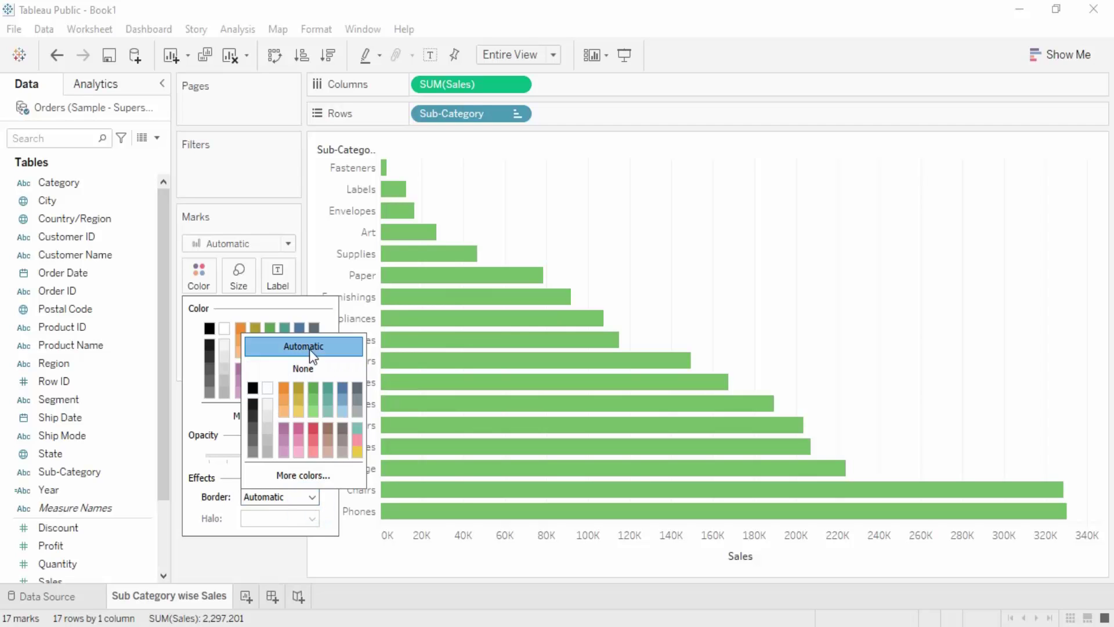
click(252, 387)
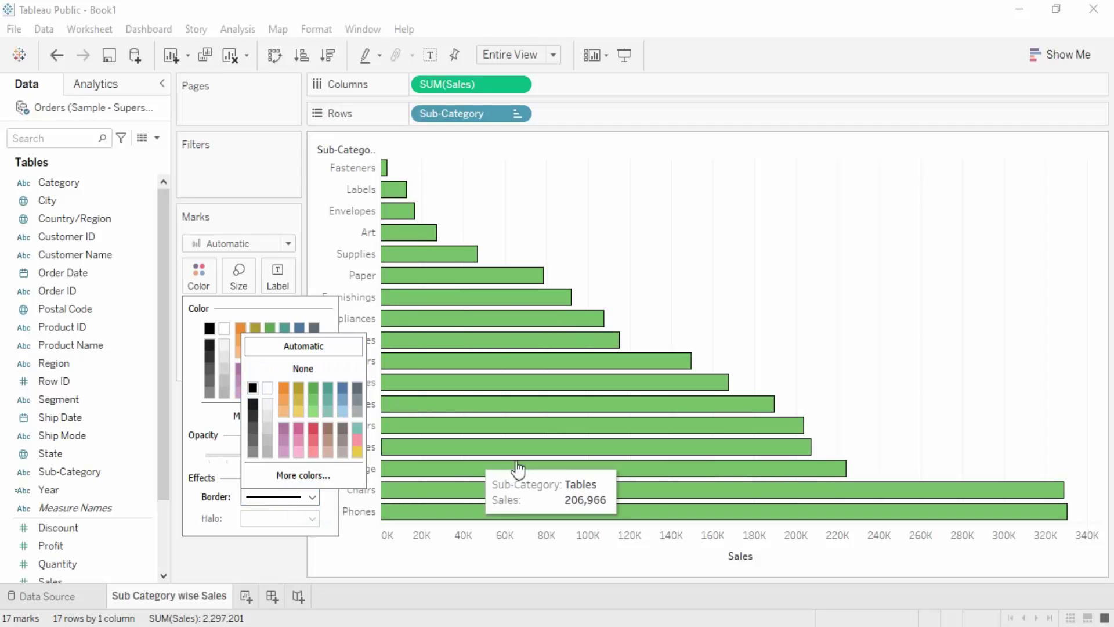
click(312, 498)
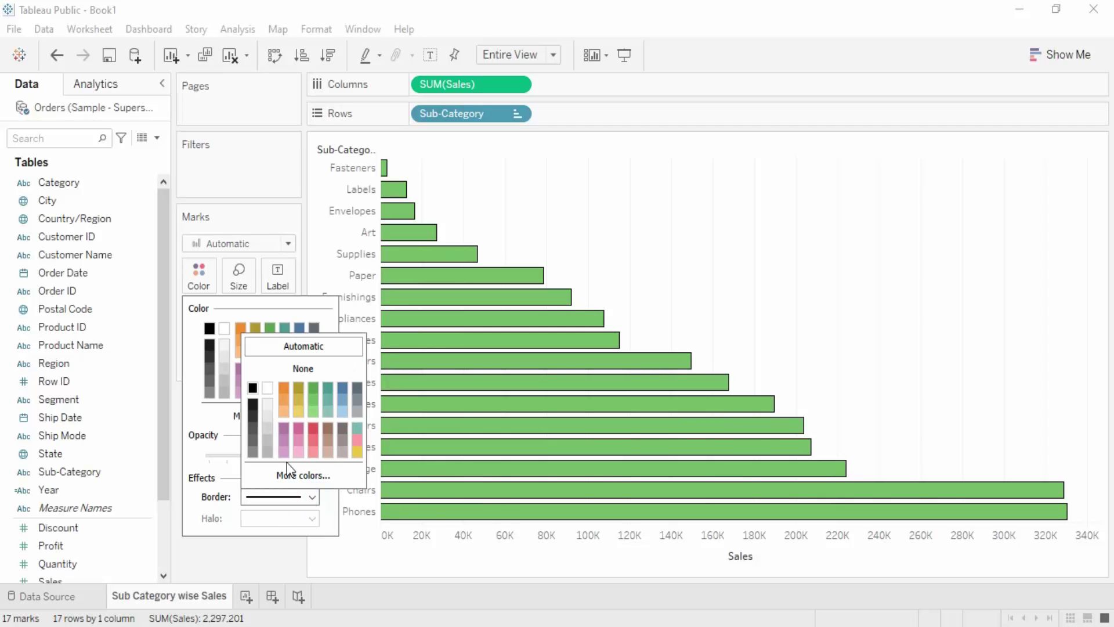
click(212, 519)
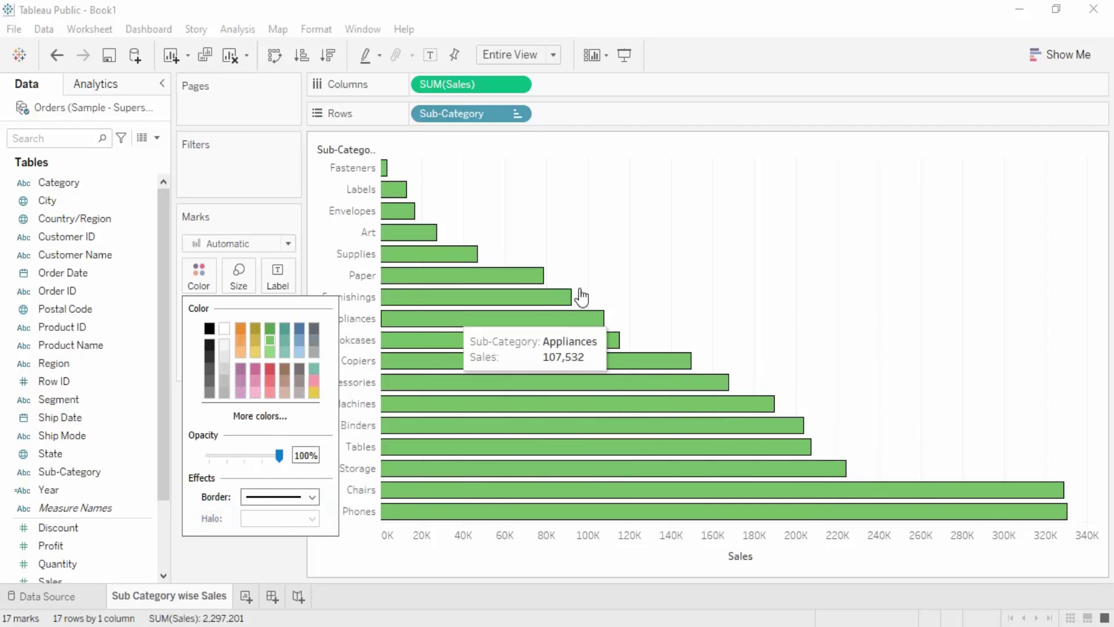
click(285, 545)
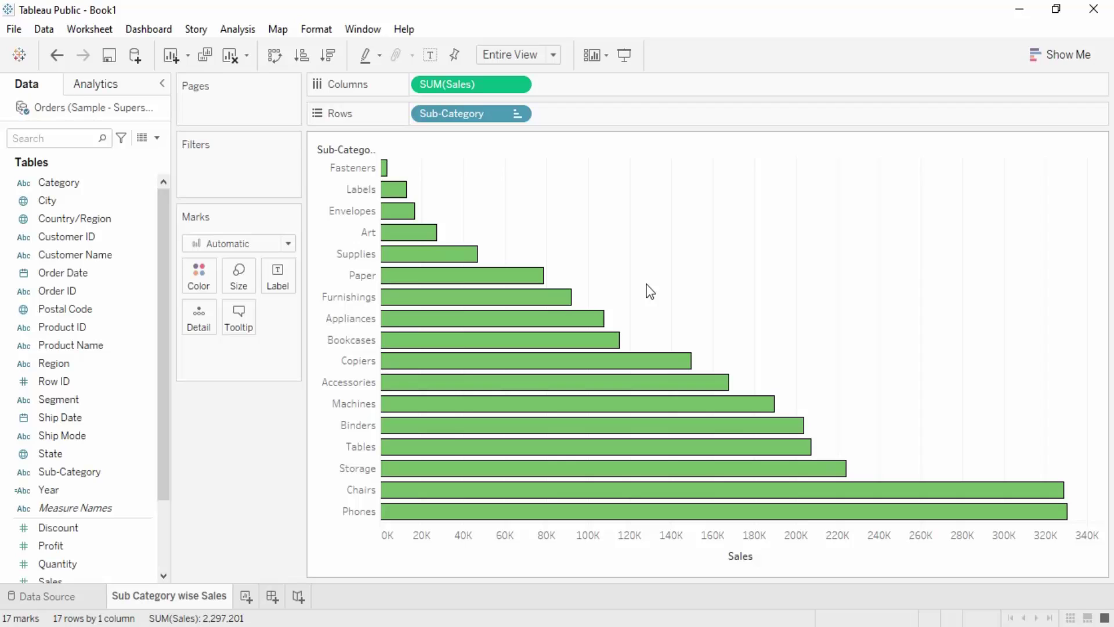
- Swap rows and columns back so the sub-category bars stand vertically
mouse_move(436, 277)
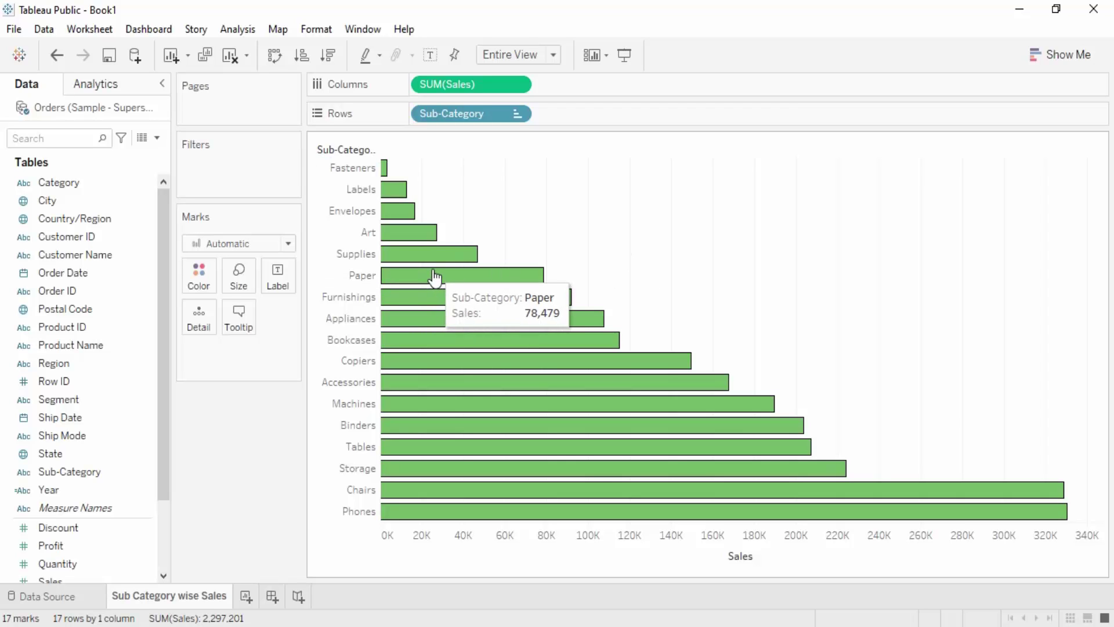
click(274, 56)
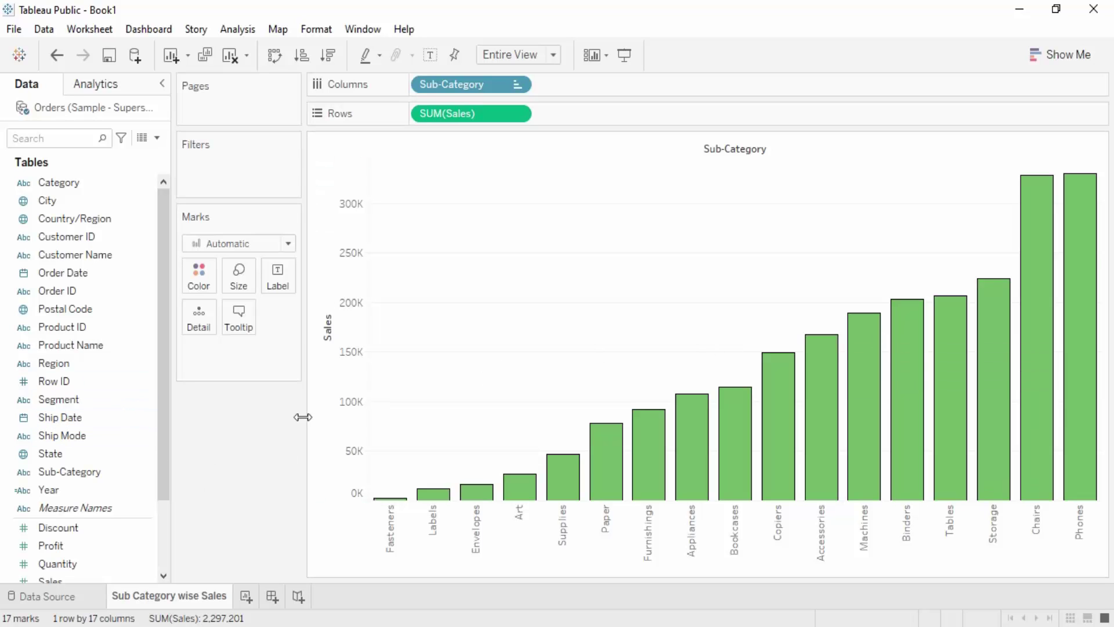
- Label the bars with their Sales values, and remove that label from the marks again
drag(162, 475, 164, 542)
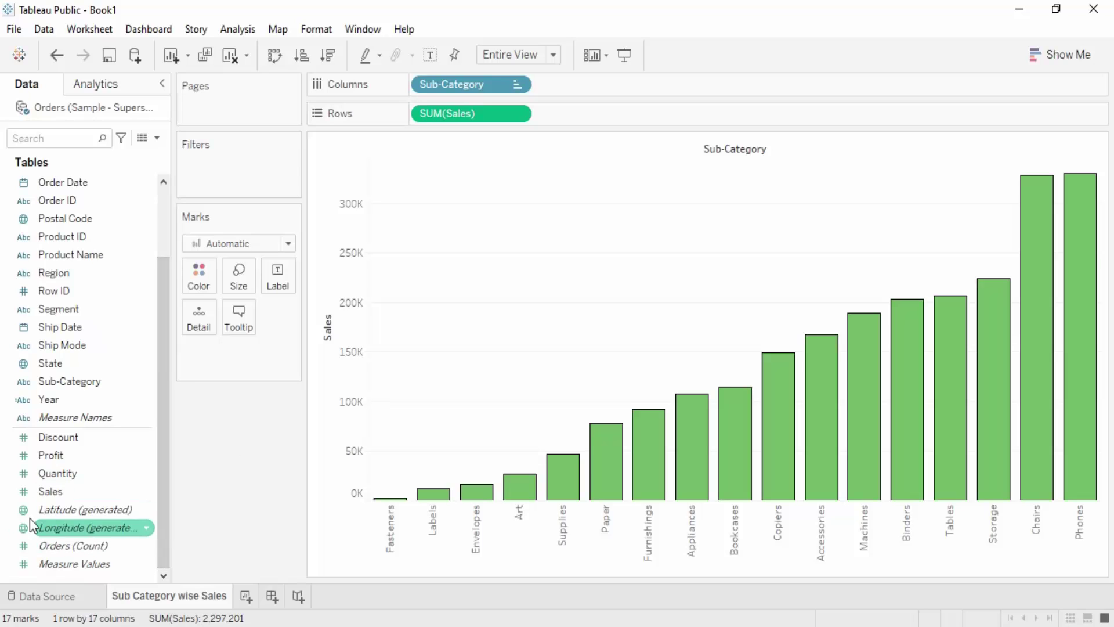
click(42, 493)
drag(43, 496, 274, 290)
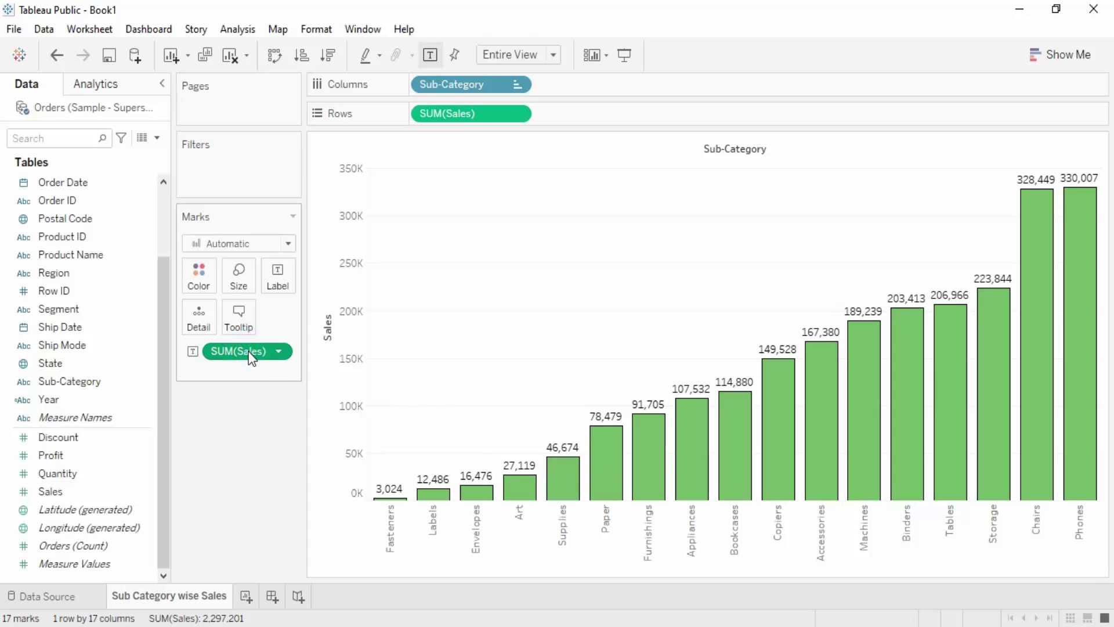
drag(251, 357, 240, 486)
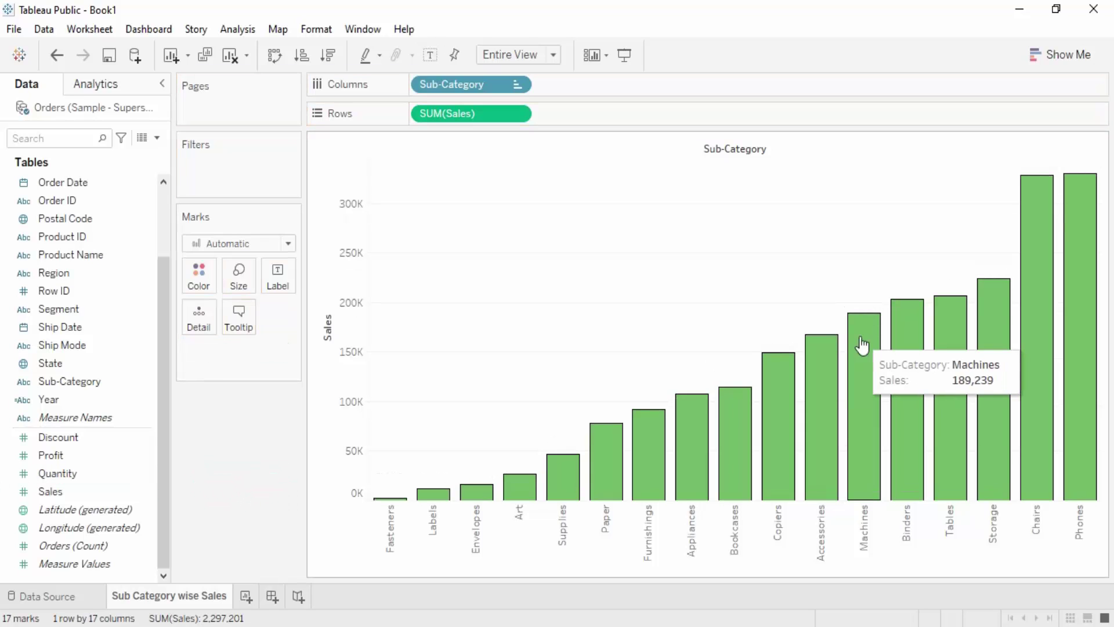
click(74, 491)
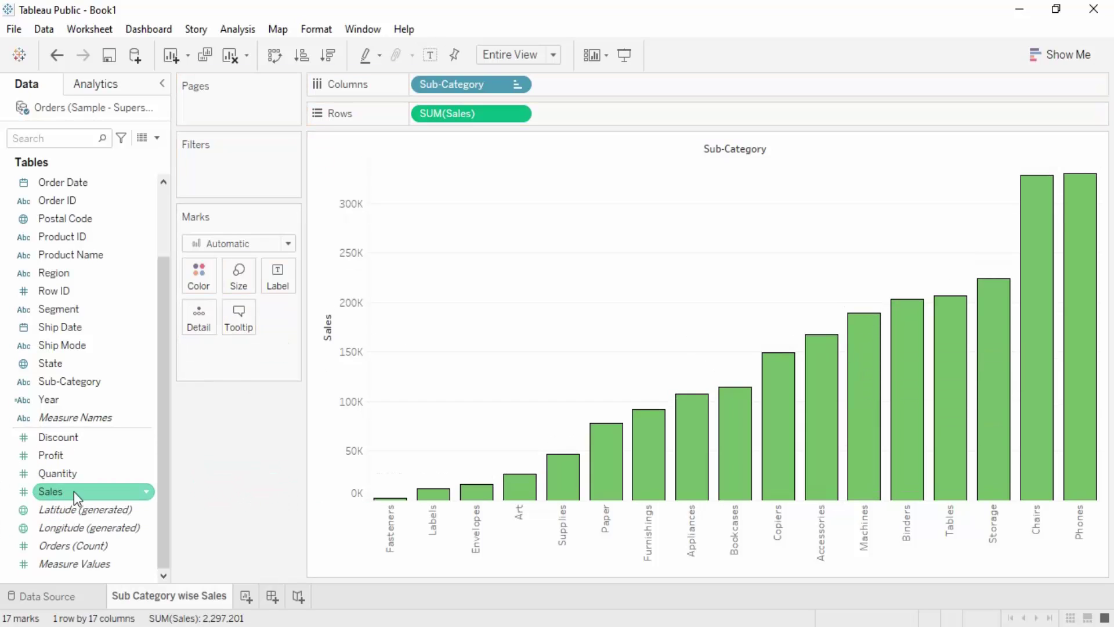
right_click(75, 492)
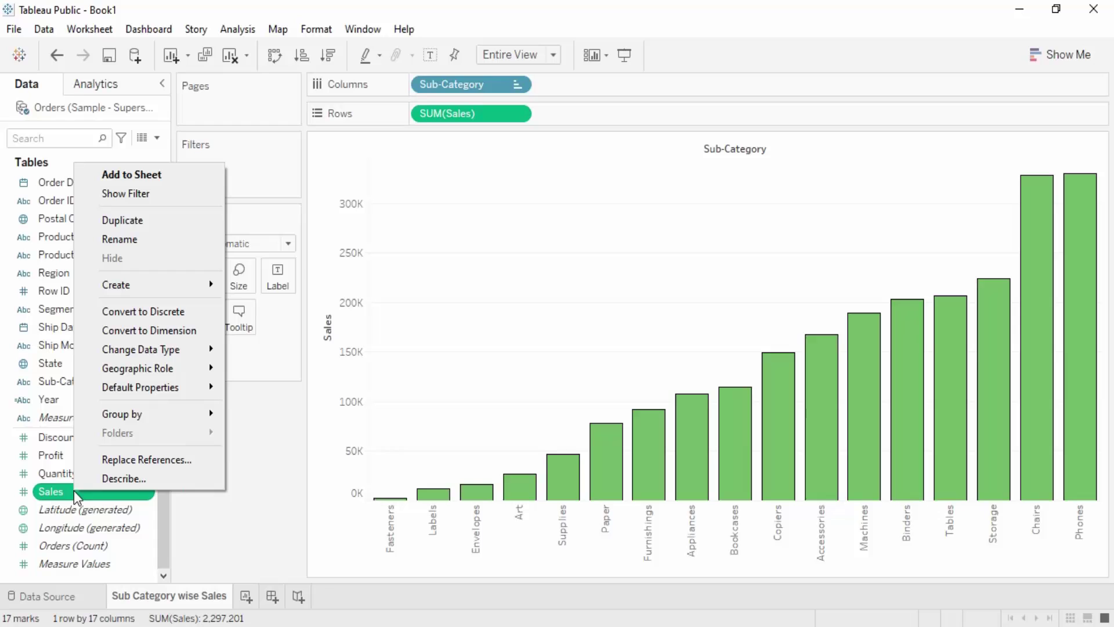
click(220, 540)
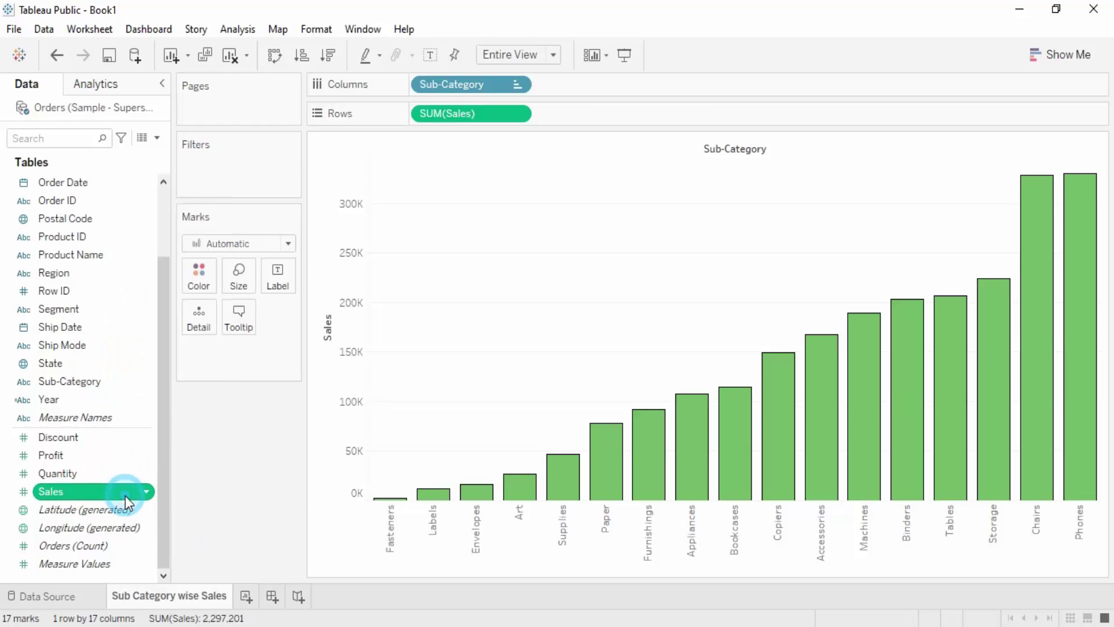
double_click(124, 495)
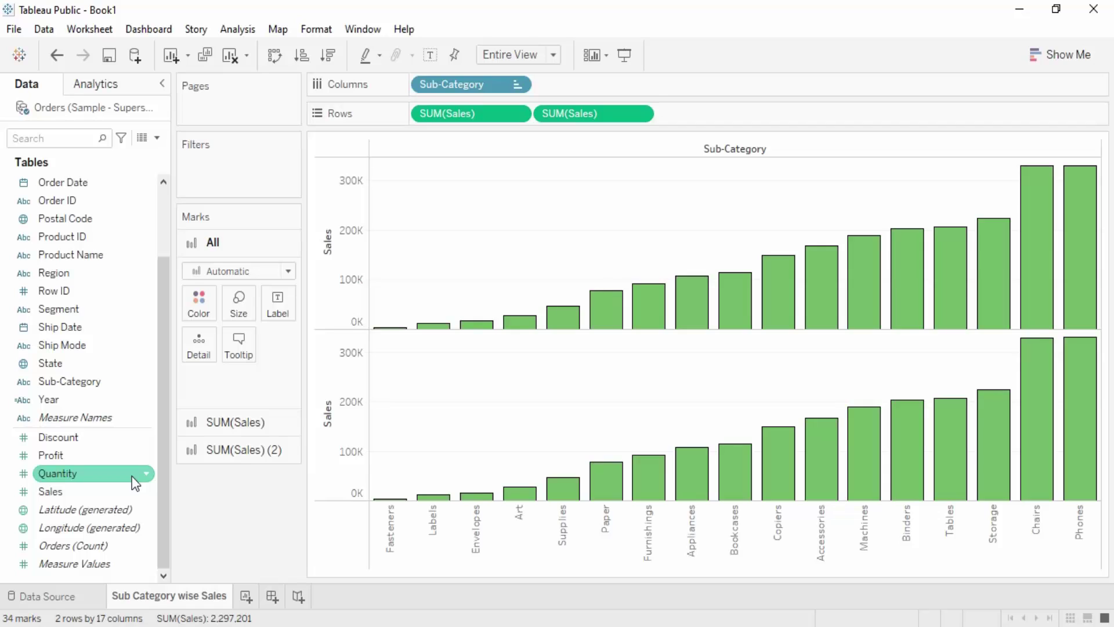
key(ctrl+z)
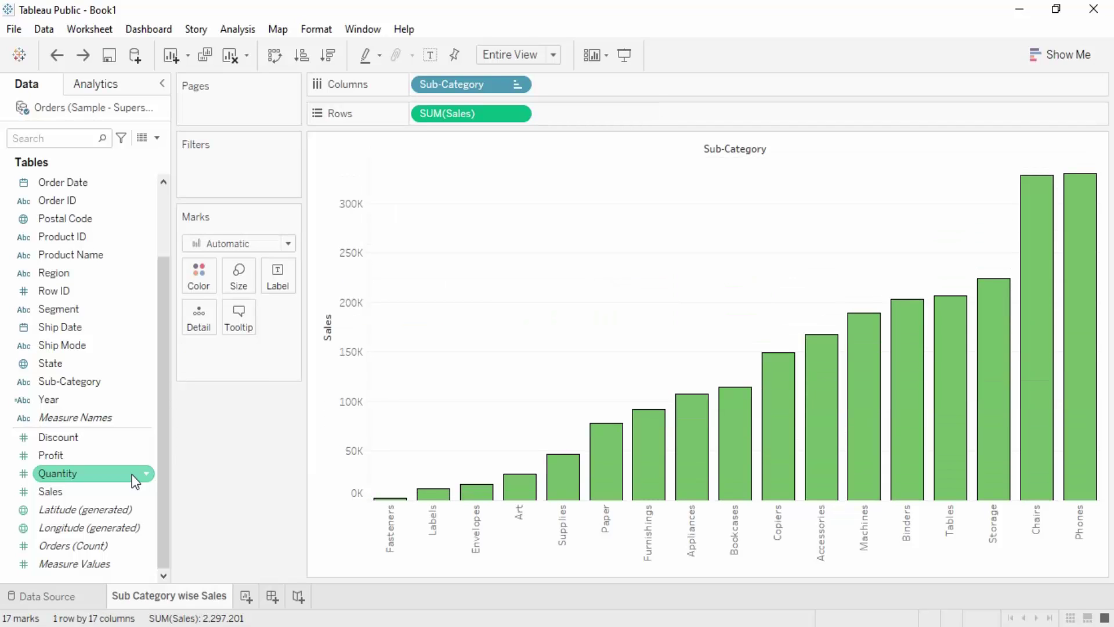
- Add the Sales field as a bar label once more, and take it off the marks
drag(76, 493, 292, 284)
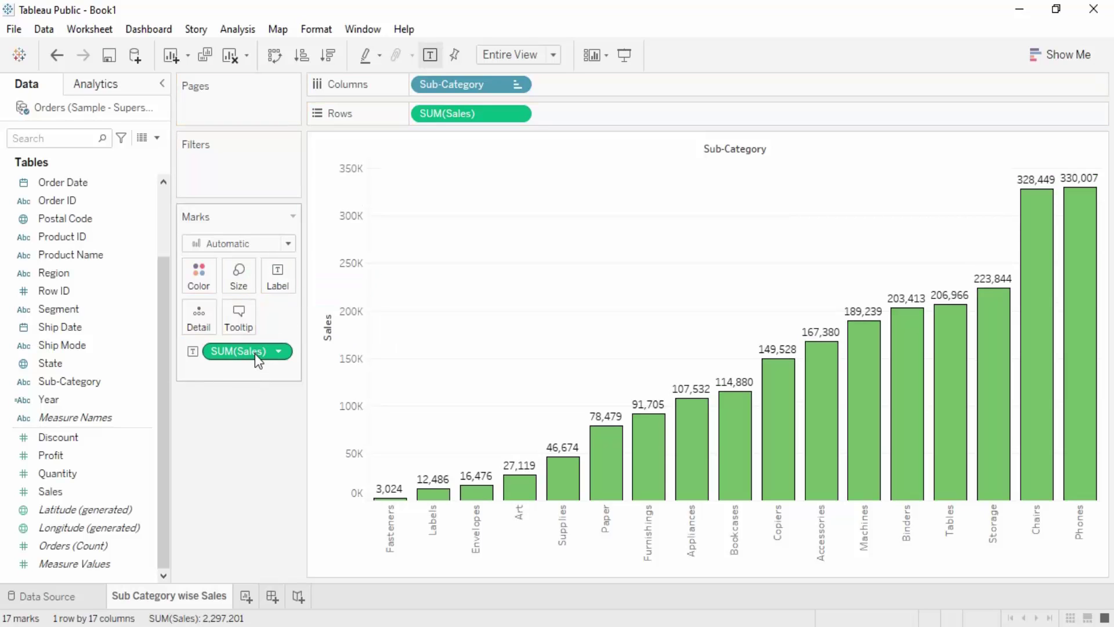
right_click(255, 353)
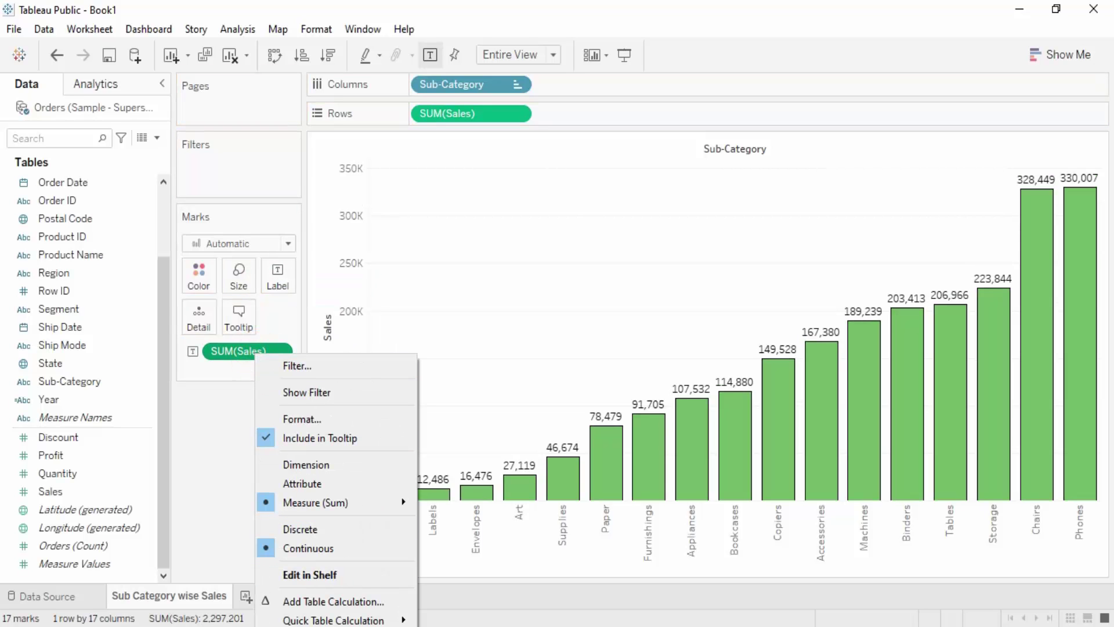
drag(255, 353, 132, 504)
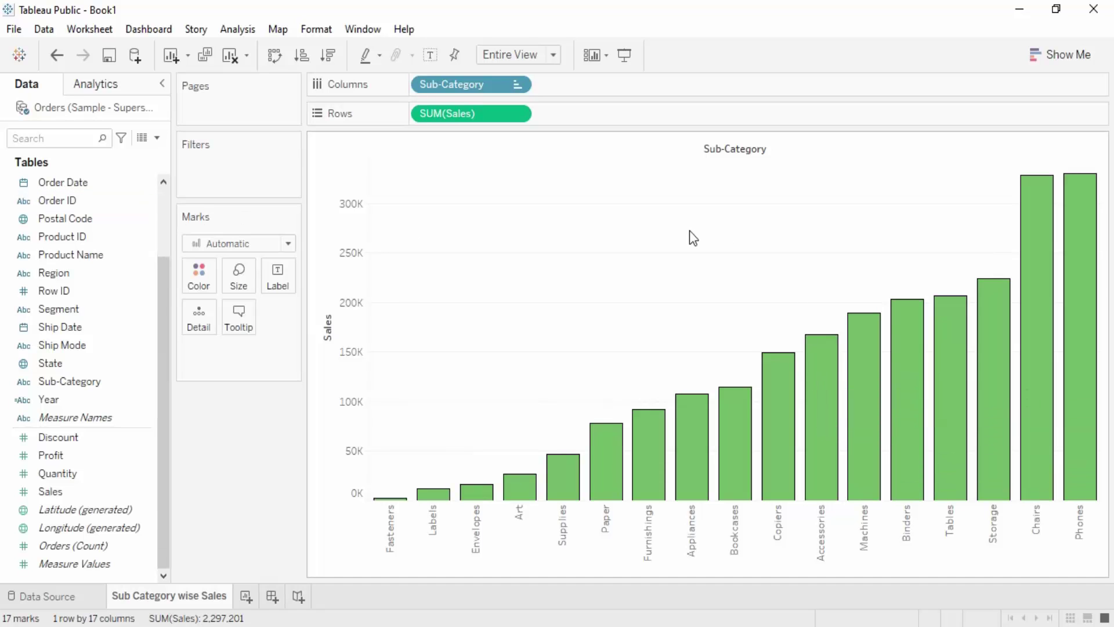
click(794, 401)
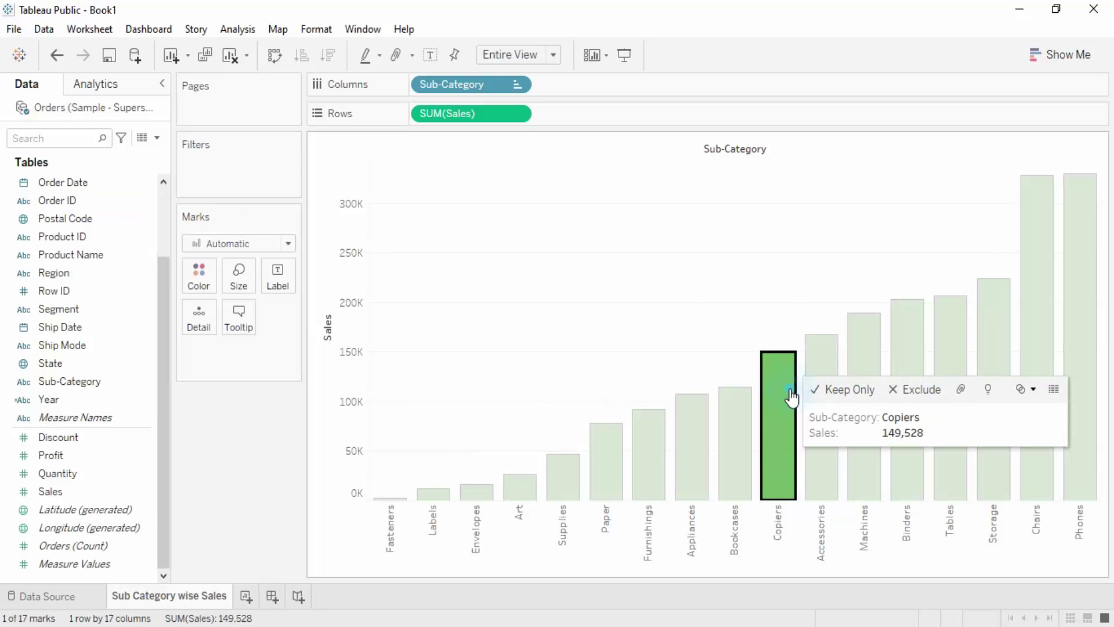
click(722, 296)
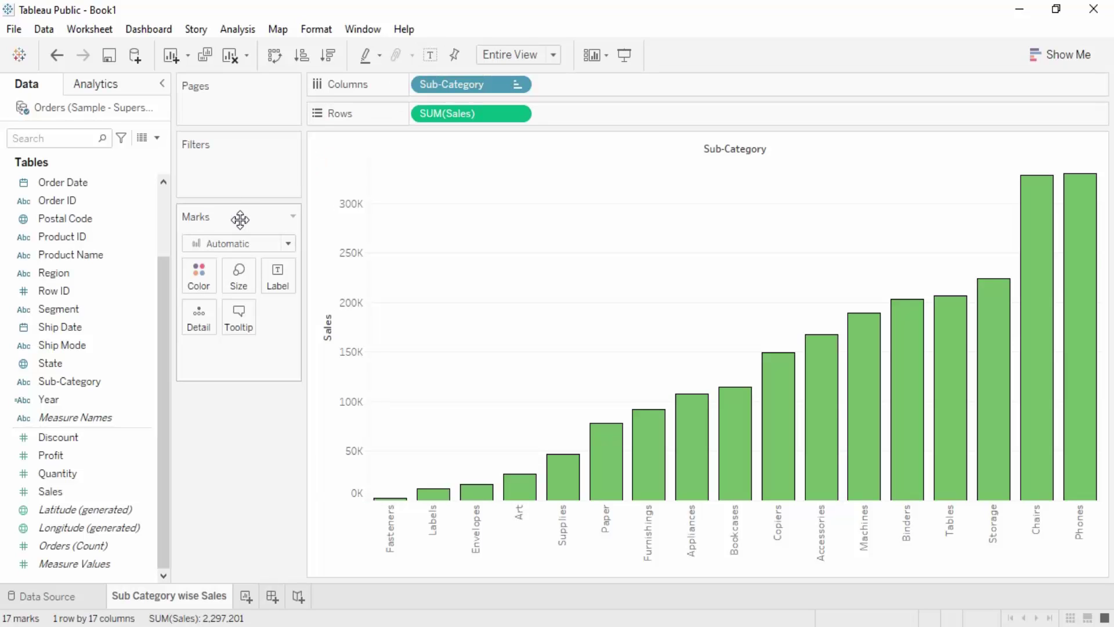
click(503, 116)
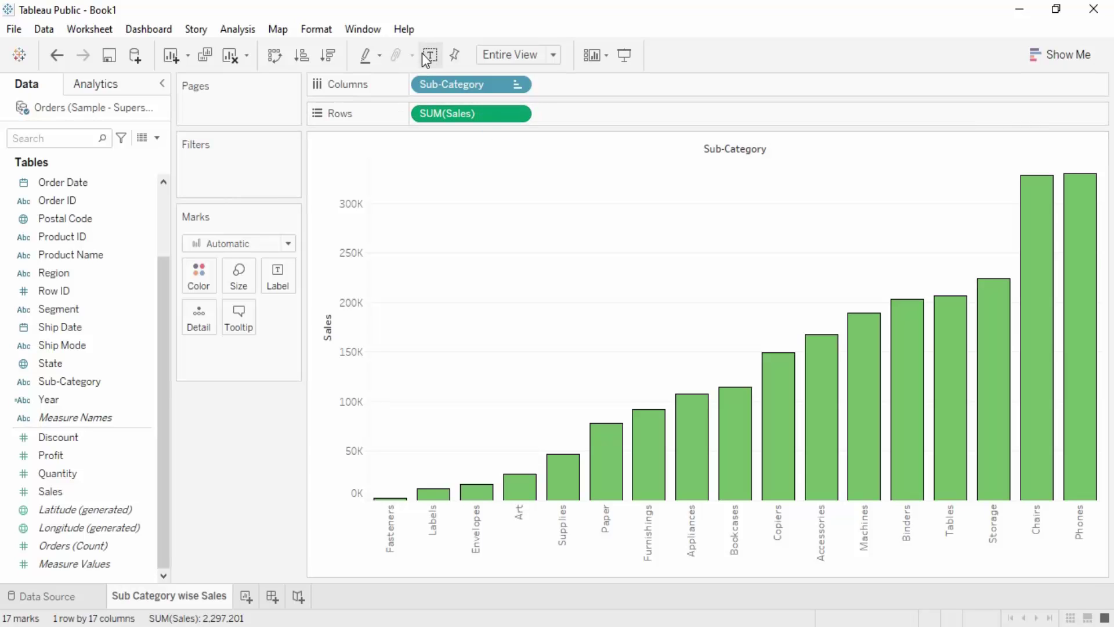
- Show the sum of Sales as a label on every sub-category bar
drag(44, 492, 281, 279)
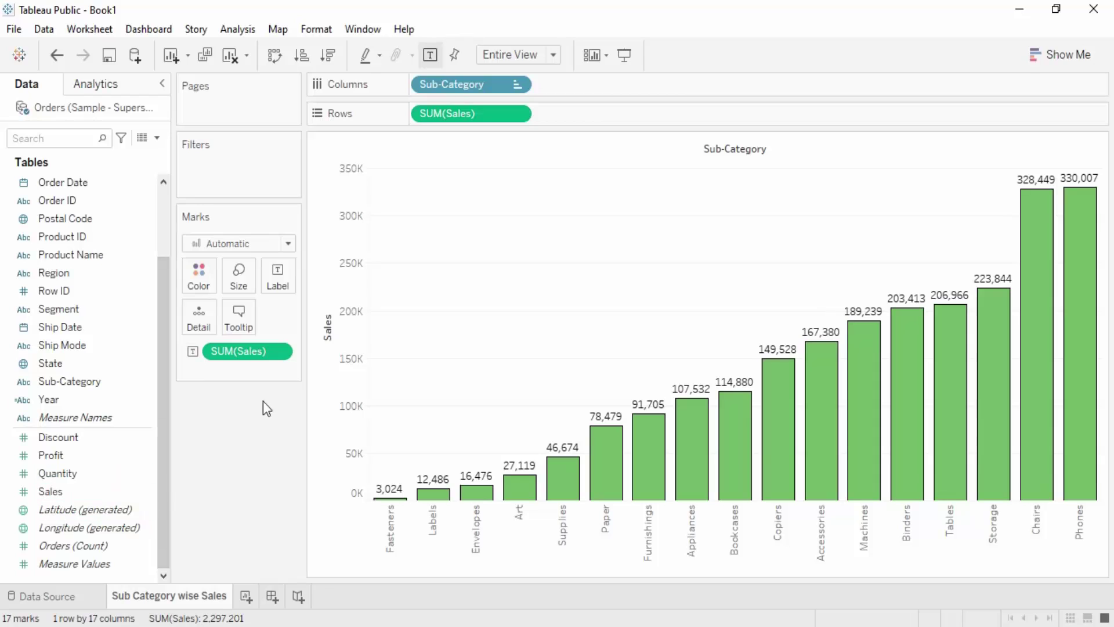
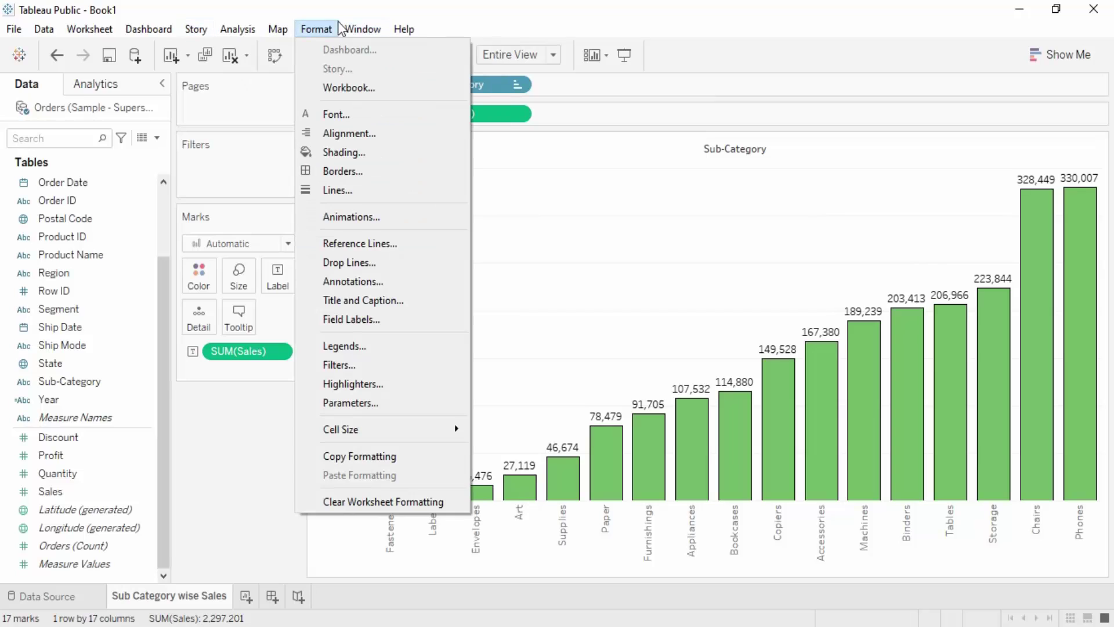
- Open the worksheet's font formatting and switch to the format settings of the SUM(Sales) field
click(340, 115)
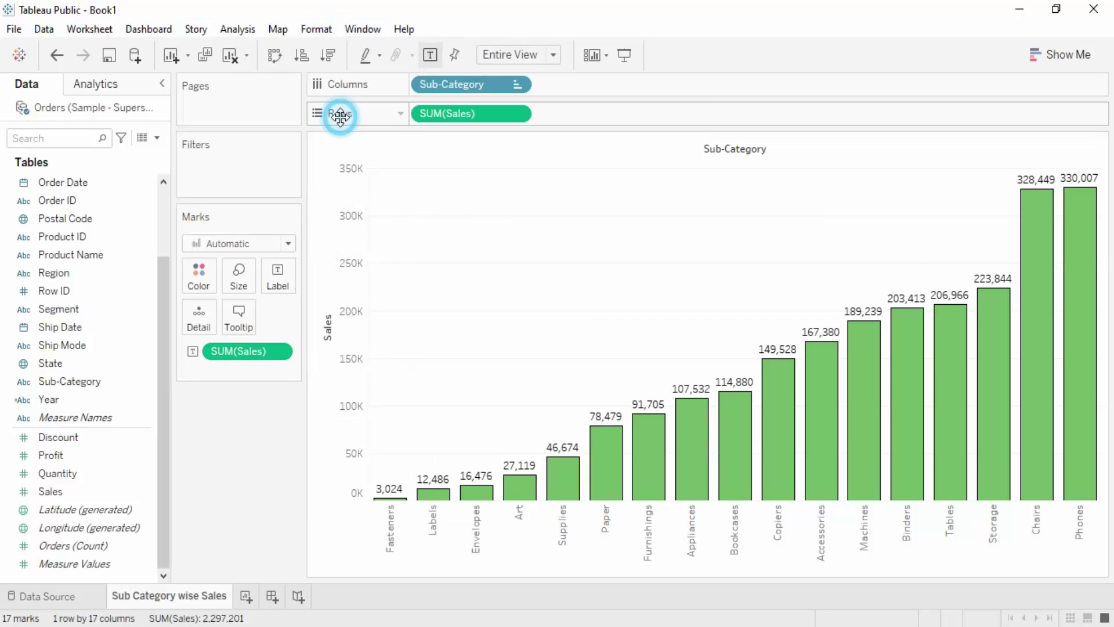
click(241, 350)
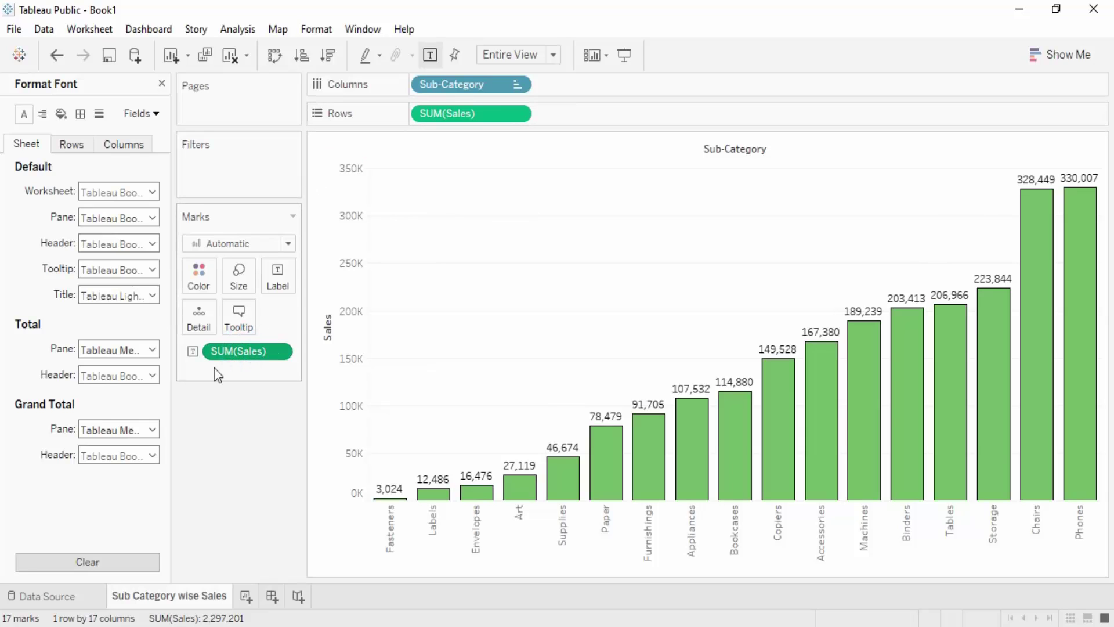
click(73, 146)
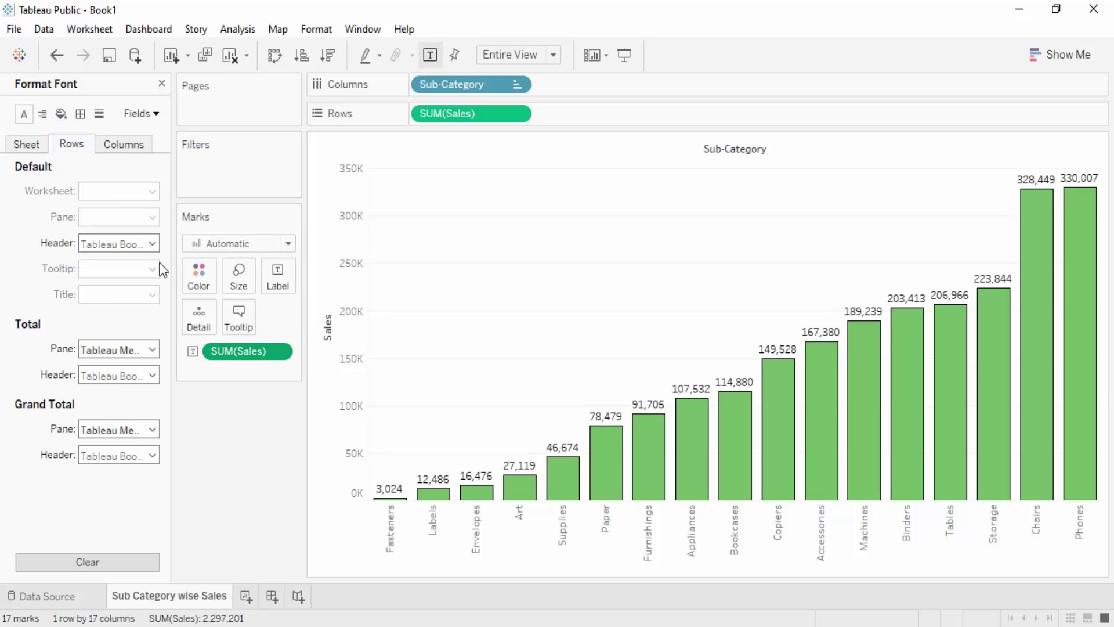
click(129, 116)
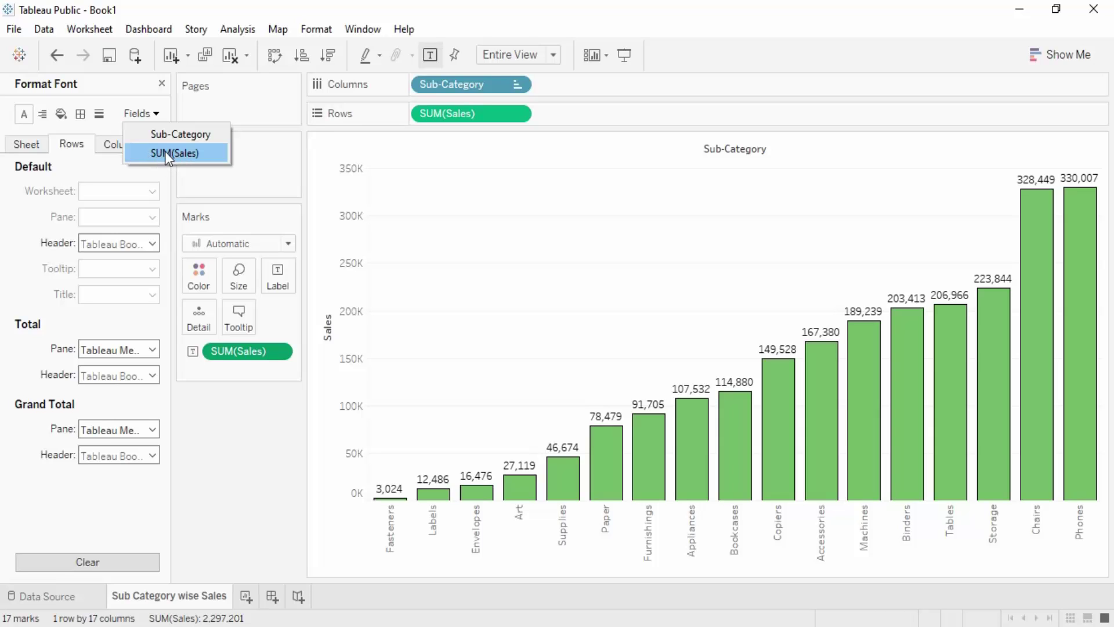
click(165, 150)
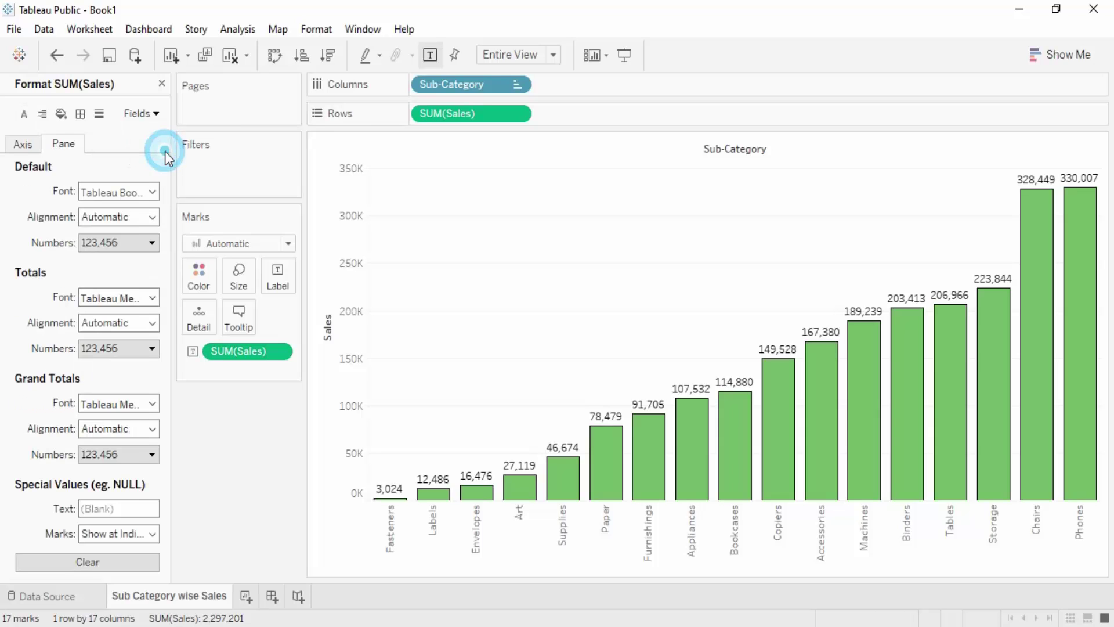
- Try the standard currency format on the Sales labels, and set them to Currency (Custom) with 3 decimal places
click(138, 242)
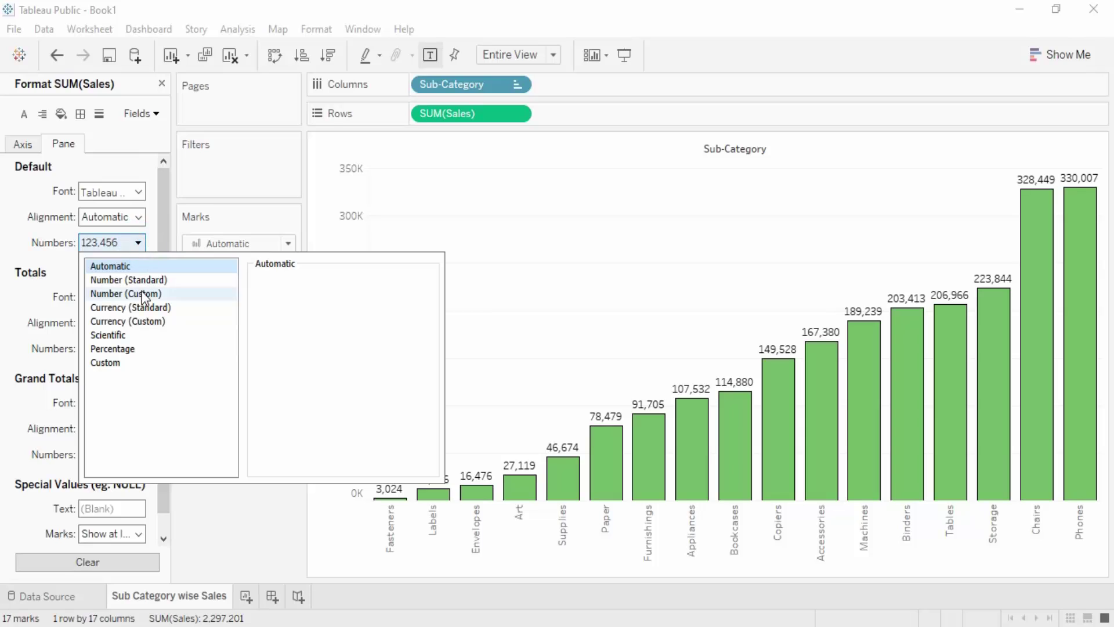
click(147, 313)
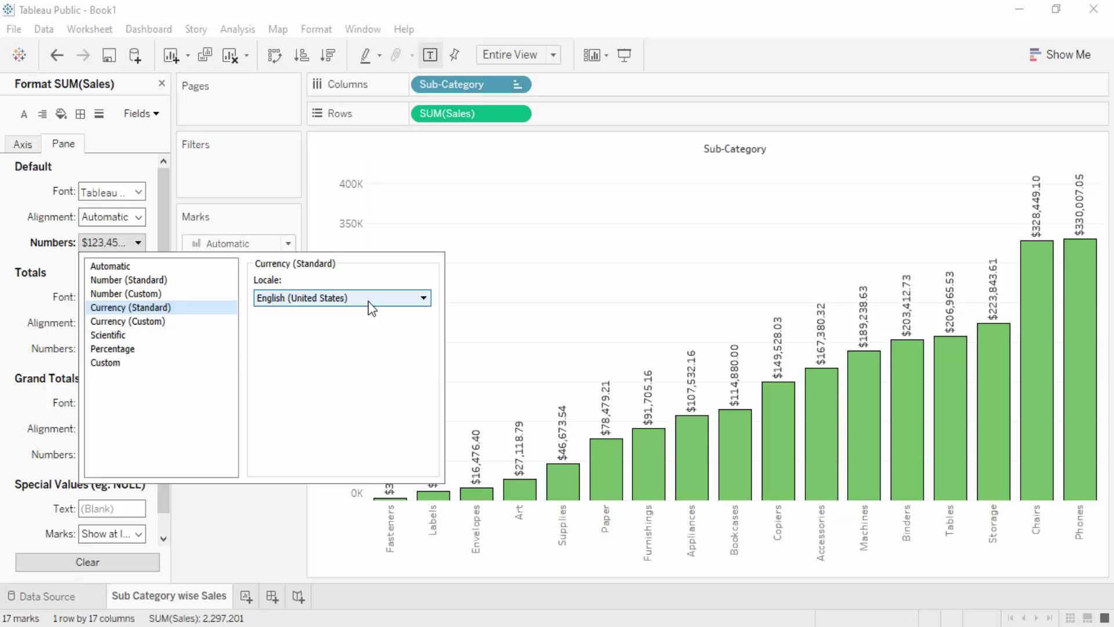
click(166, 320)
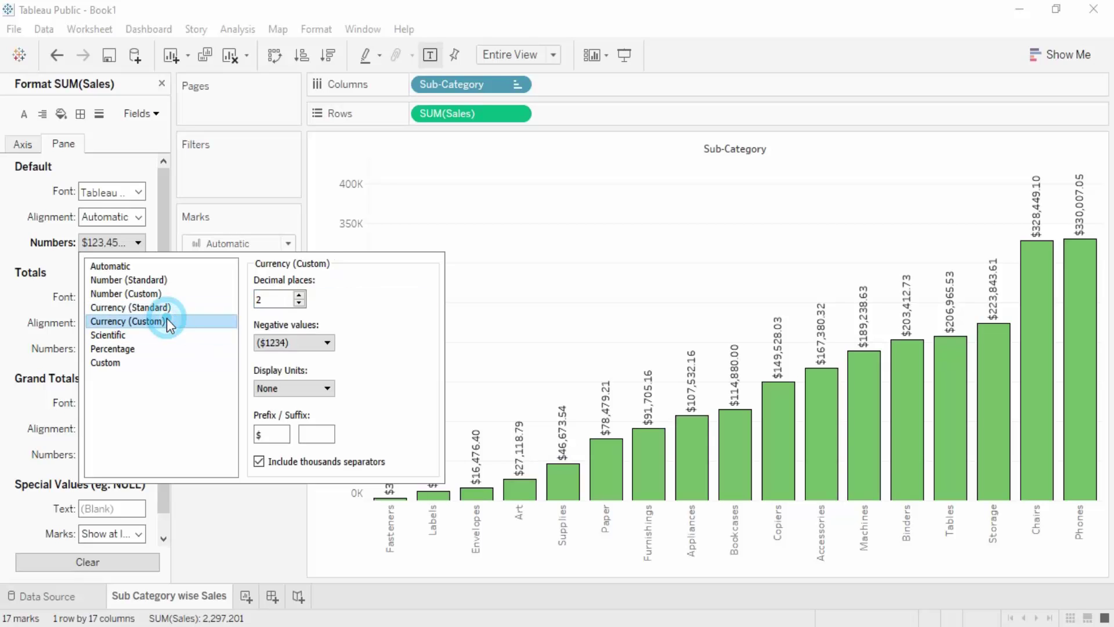
click(299, 296)
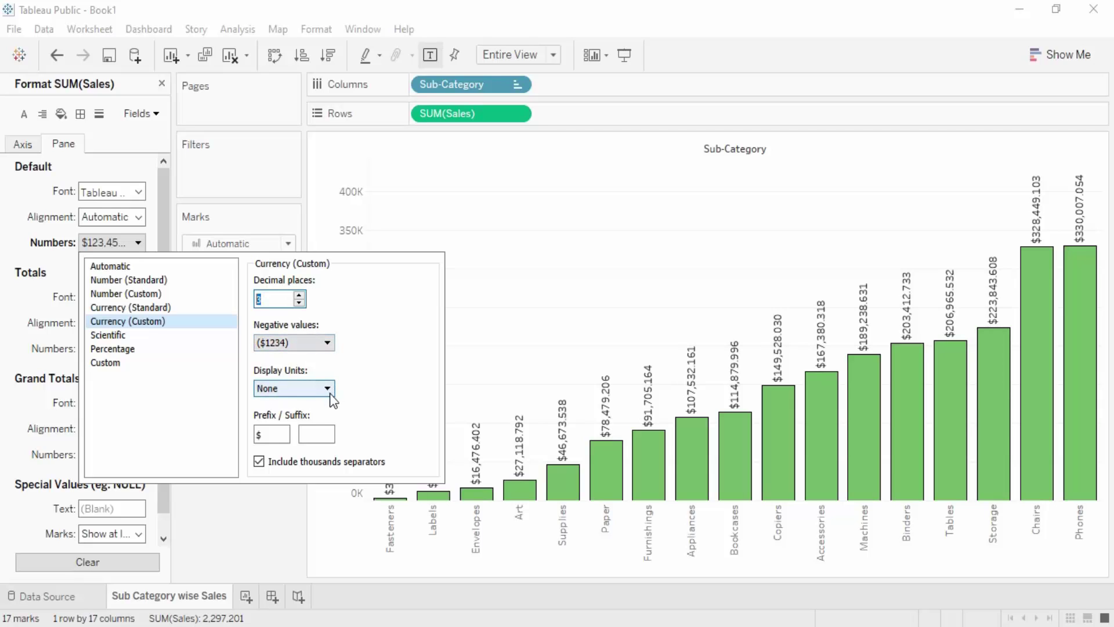
- Give the Sales labels the currency prefix "Rs." and the suffix "/-", and close the number format options
click(282, 436)
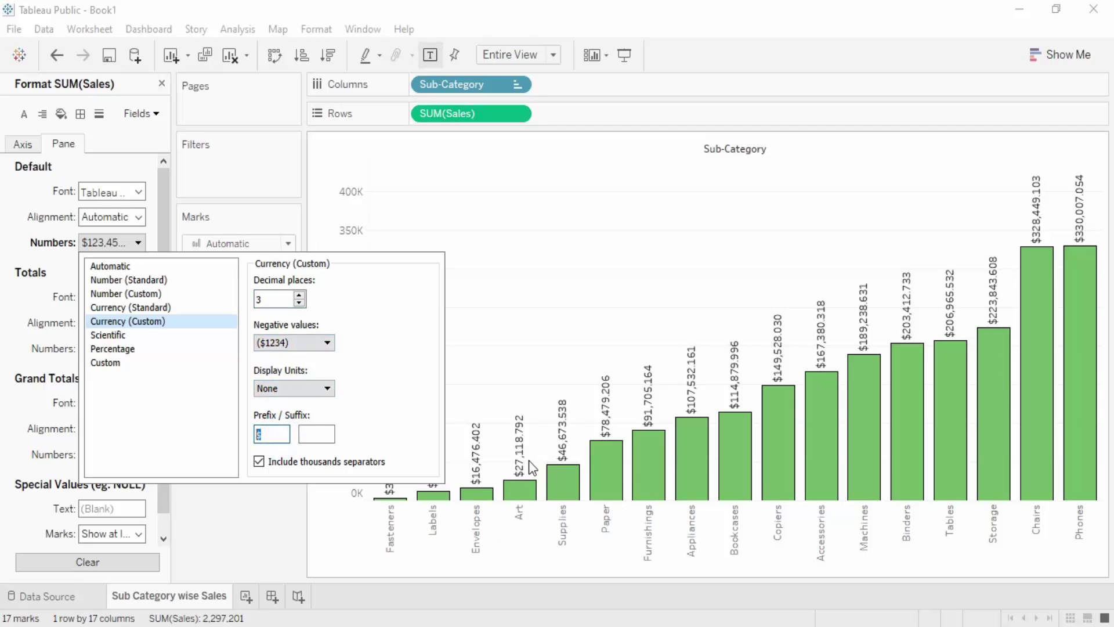
text(Rs)
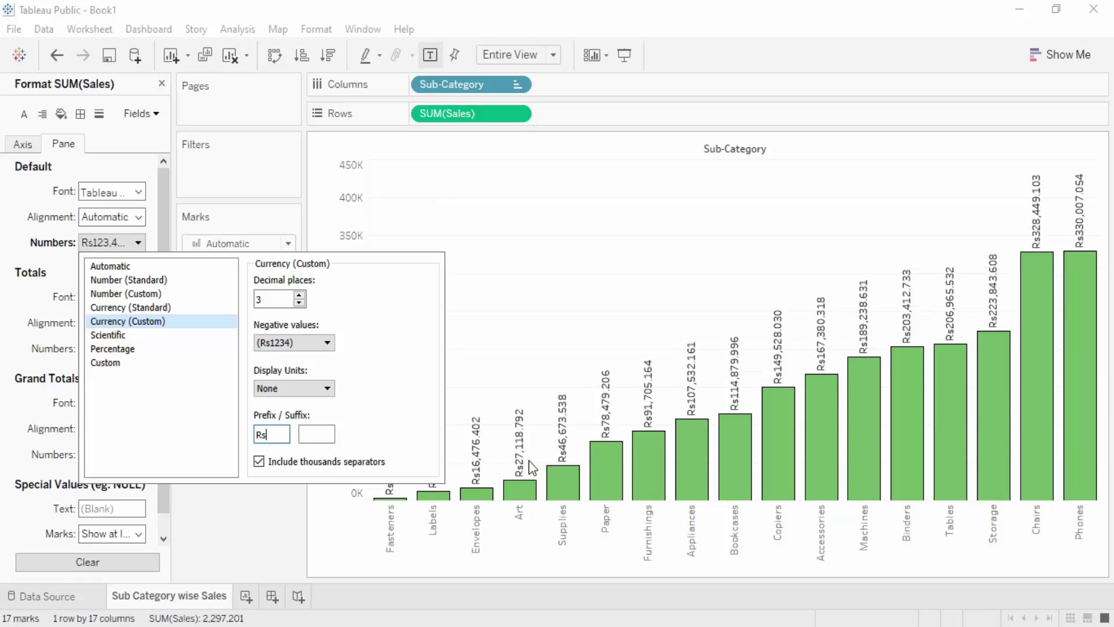
text(.)
click(316, 436)
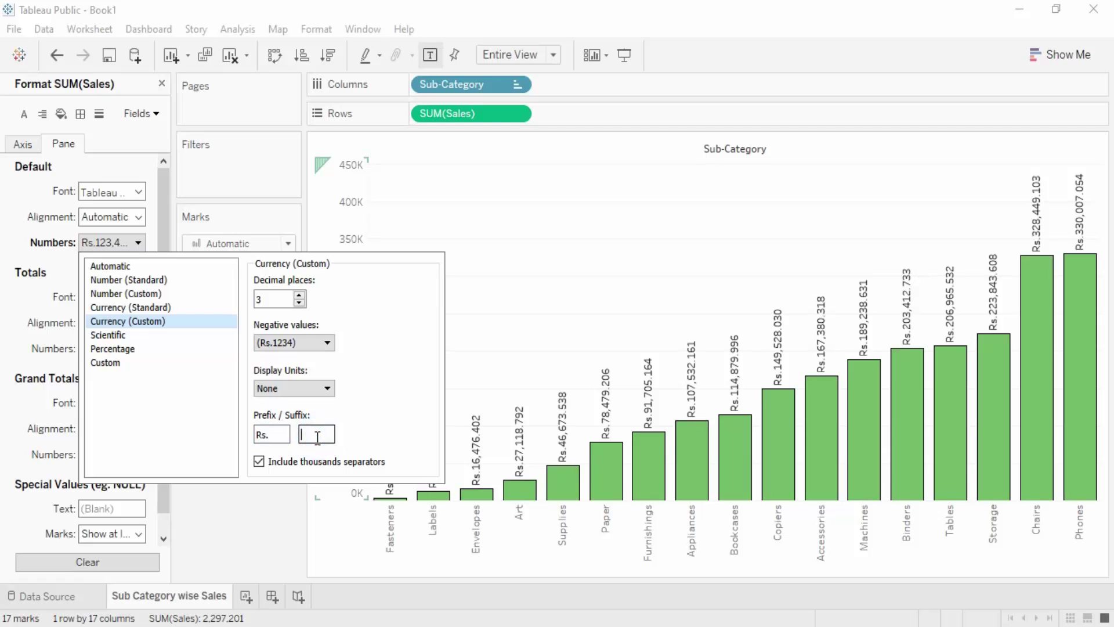
text(/-)
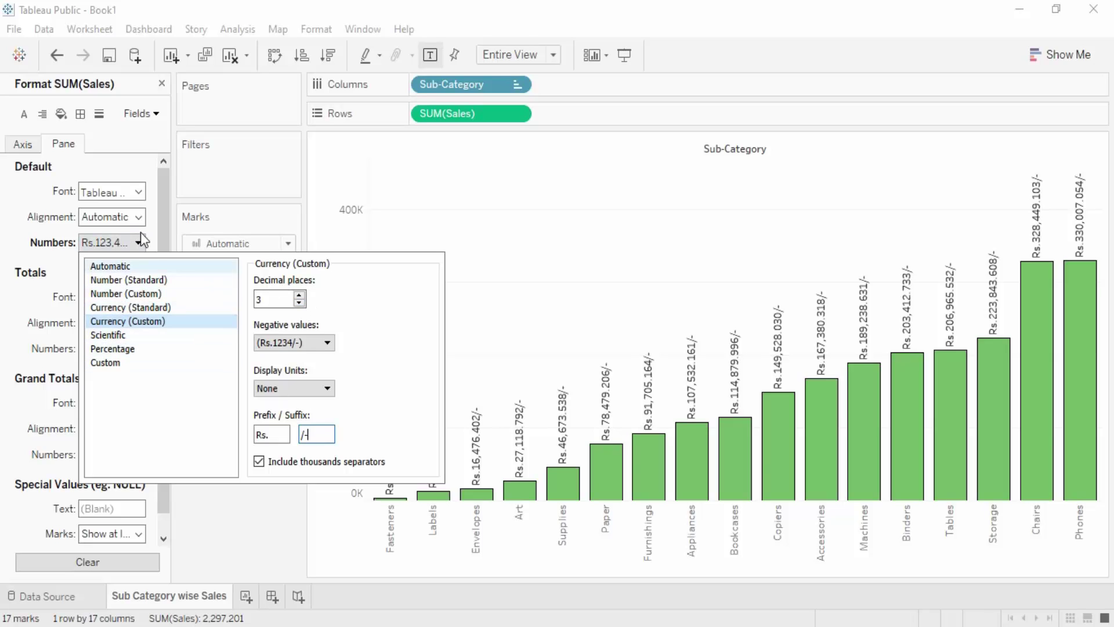
click(261, 182)
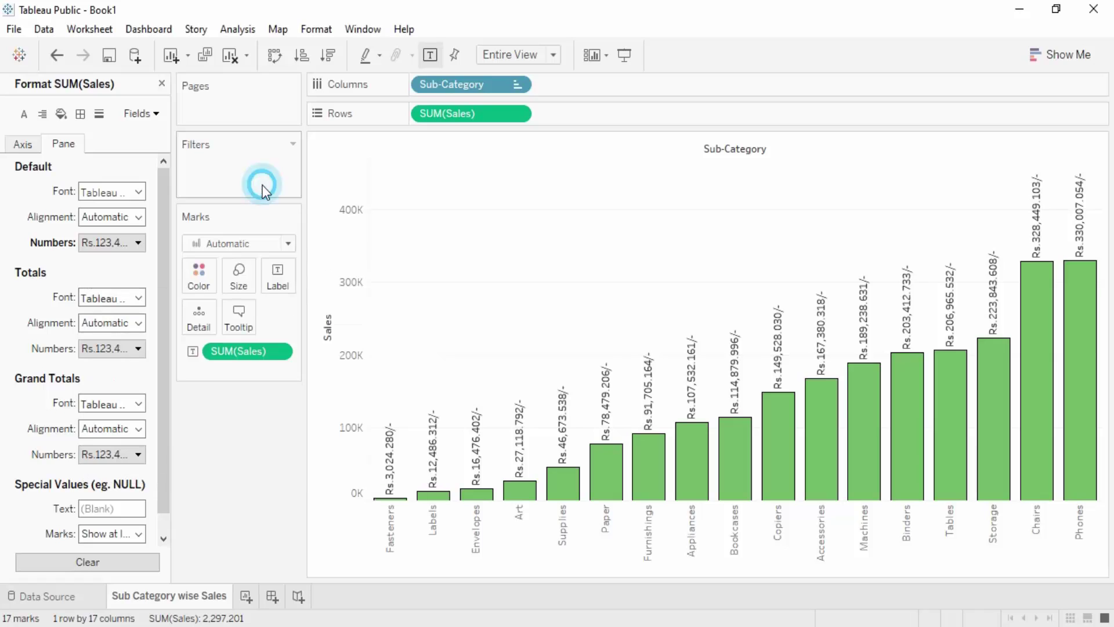